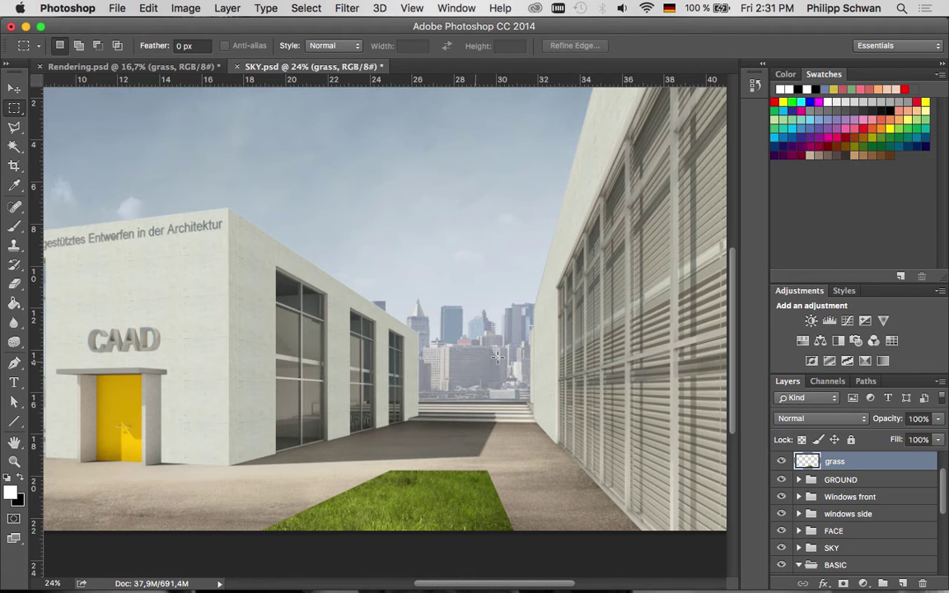
Add an empty layer named 'Border' above the grass layer and pick the Polygonal Lasso
{"action": "scroll", "coordinate": [374, 457], "scroll_direction": "up", "scroll_amount": 3}
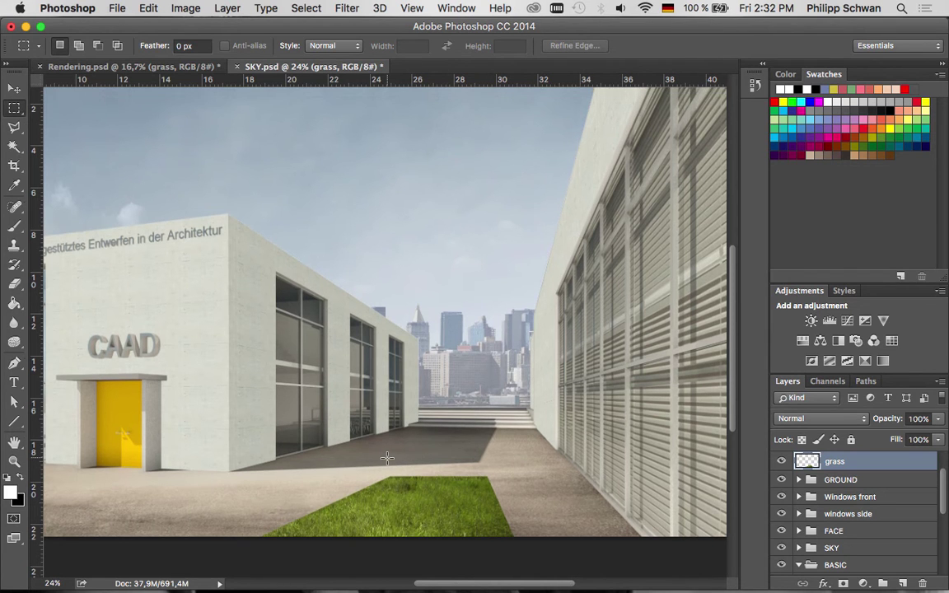
{"action": "scroll", "coordinate": [381, 456], "scroll_direction": "down", "scroll_amount": 5}
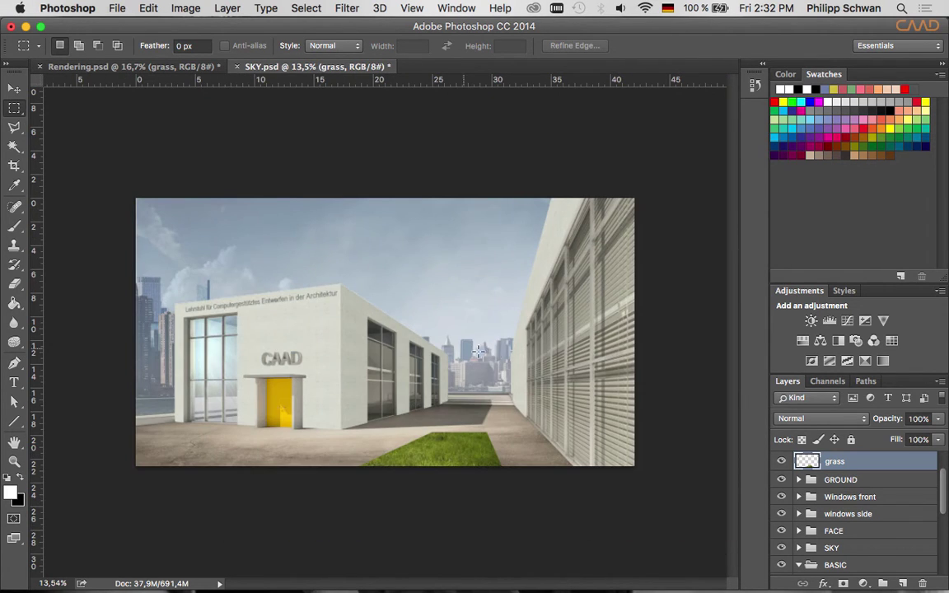
{"action": "scroll", "coordinate": [452, 438], "scroll_direction": "up", "scroll_amount": 1}
{"action": "scroll", "coordinate": [495, 494], "scroll_direction": "up", "scroll_amount": 1}
{"action": "scroll", "coordinate": [555, 552], "scroll_direction": "up", "scroll_amount": 1}
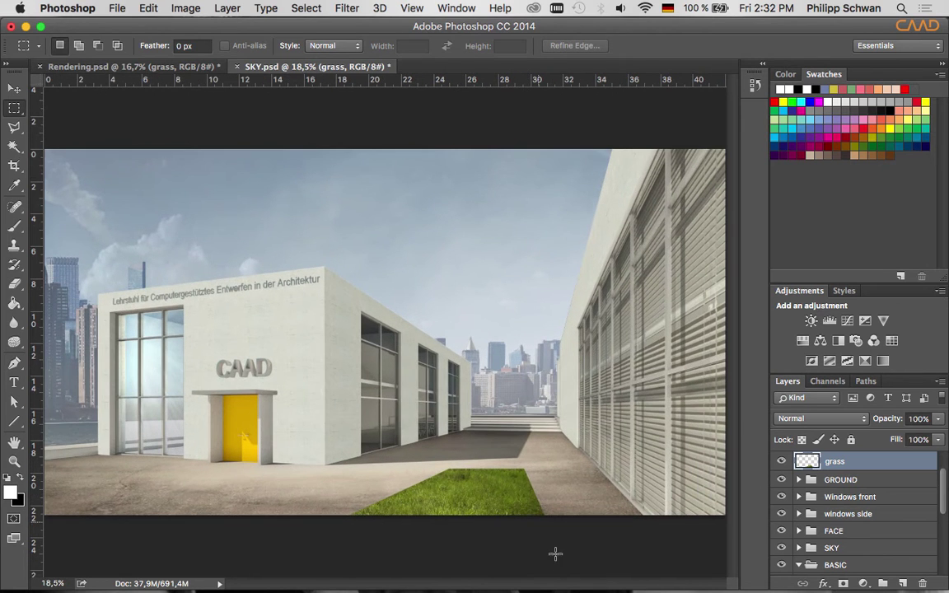
{"action": "scroll", "coordinate": [555, 553], "scroll_direction": "up", "scroll_amount": 1}
{"action": "scroll", "coordinate": [555, 552], "scroll_direction": "up", "scroll_amount": 1}
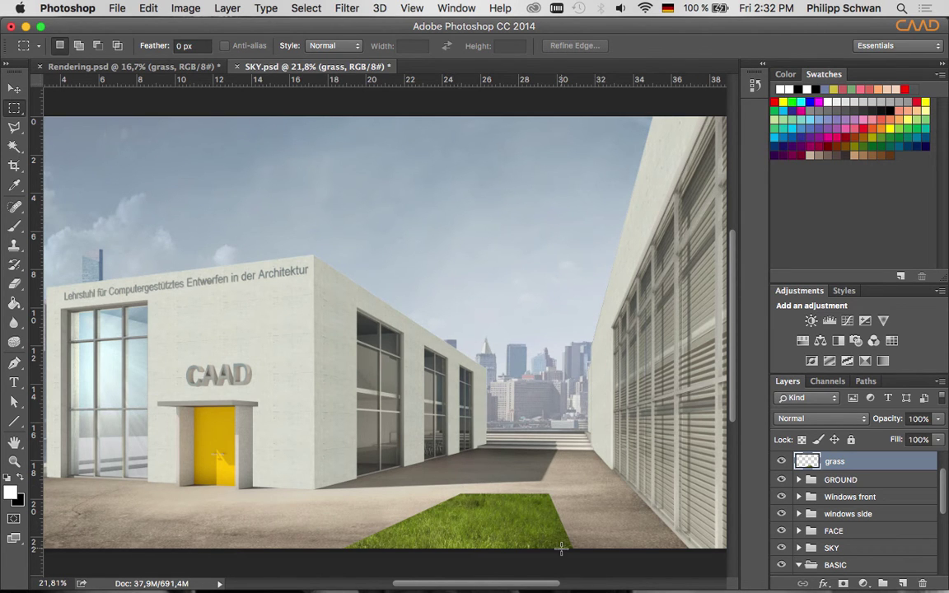
{"action": "scroll", "coordinate": [555, 549], "scroll_direction": "up", "scroll_amount": 2}
{"action": "scroll", "coordinate": [544, 552], "scroll_direction": "up", "scroll_amount": 3}
{"action": "scroll", "coordinate": [527, 556], "scroll_direction": "up", "scroll_amount": 3}
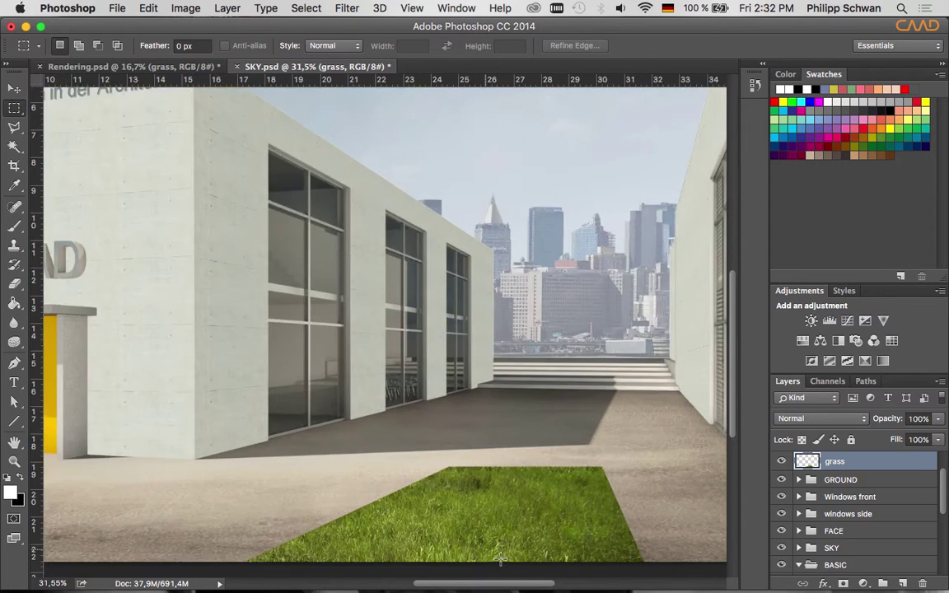
{"action": "scroll", "coordinate": [506, 560], "scroll_direction": "up", "scroll_amount": 4}
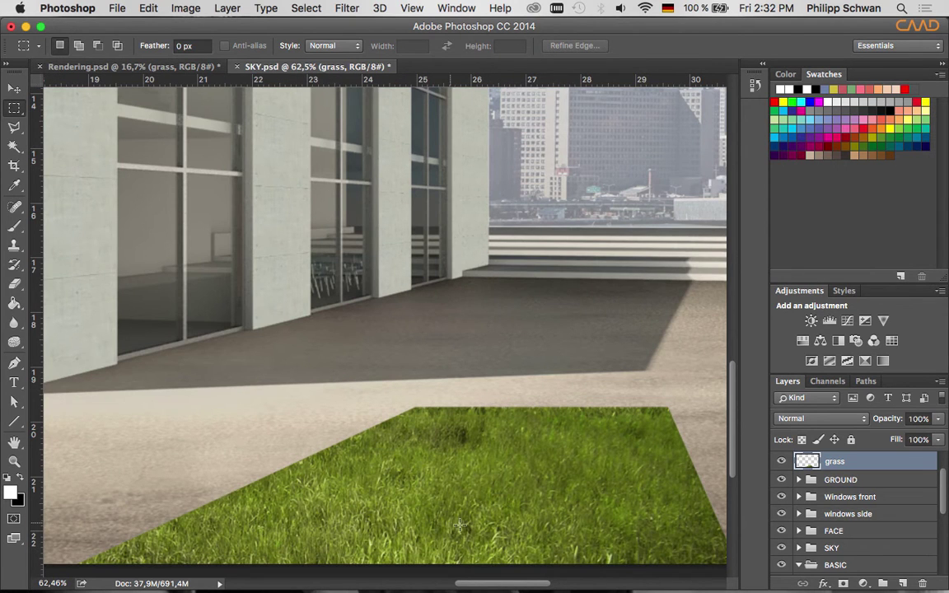
{"action": "scroll", "coordinate": [461, 532], "scroll_direction": "down", "scroll_amount": 1}
{"action": "scroll", "coordinate": [428, 536], "scroll_direction": "down", "scroll_amount": 1}
{"action": "scroll", "coordinate": [395, 540], "scroll_direction": "down", "scroll_amount": 1}
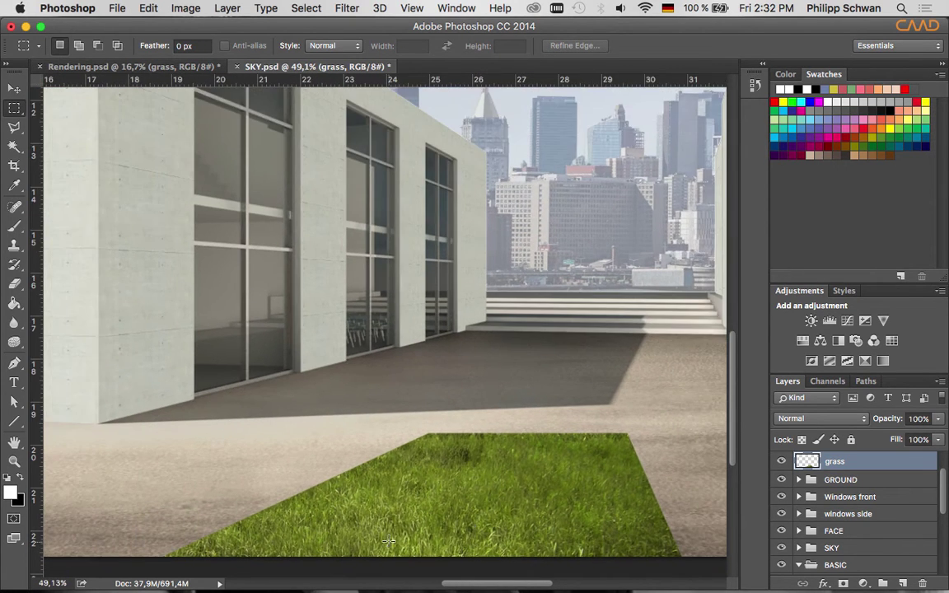
{"action": "scroll", "coordinate": [513, 515], "scroll_direction": "down", "scroll_amount": 1}
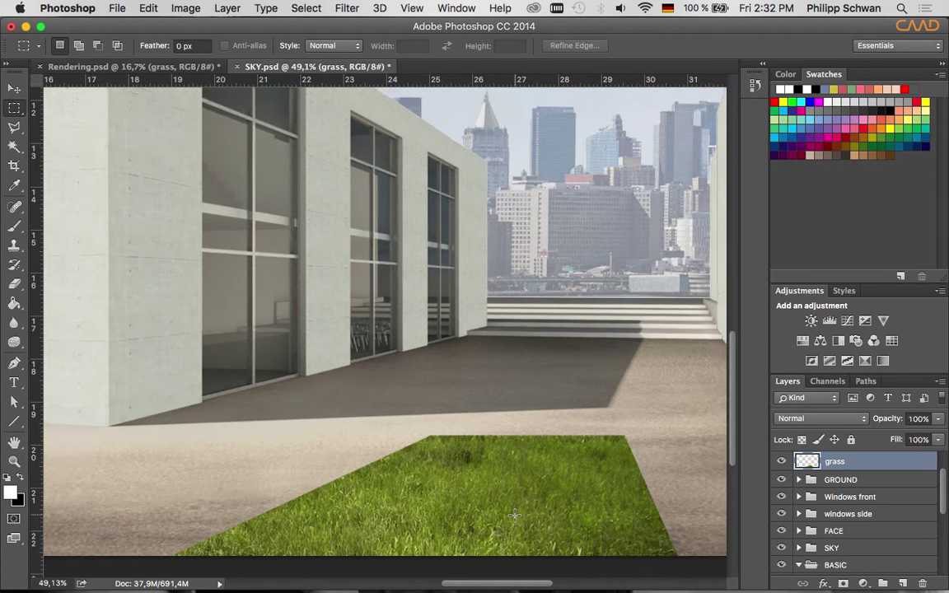
{"action": "scroll", "coordinate": [514, 514], "scroll_direction": "down", "scroll_amount": 1}
{"action": "scroll", "coordinate": [513, 515], "scroll_direction": "down", "scroll_amount": 1}
{"action": "scroll", "coordinate": [515, 513], "scroll_direction": "down", "scroll_amount": 1}
{"action": "scroll", "coordinate": [516, 509], "scroll_direction": "down", "scroll_amount": 1}
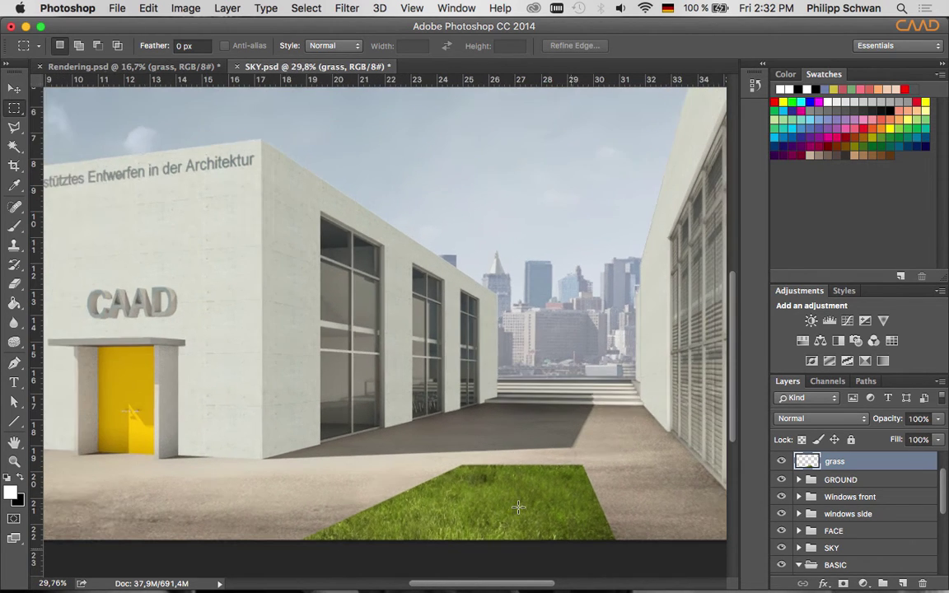
{"action": "scroll", "coordinate": [518, 506], "scroll_direction": "down", "scroll_amount": 1}
{"action": "scroll", "coordinate": [525, 519], "scroll_direction": "down", "scroll_amount": 1}
{"action": "scroll", "coordinate": [525, 519], "scroll_direction": "down", "scroll_amount": 1}
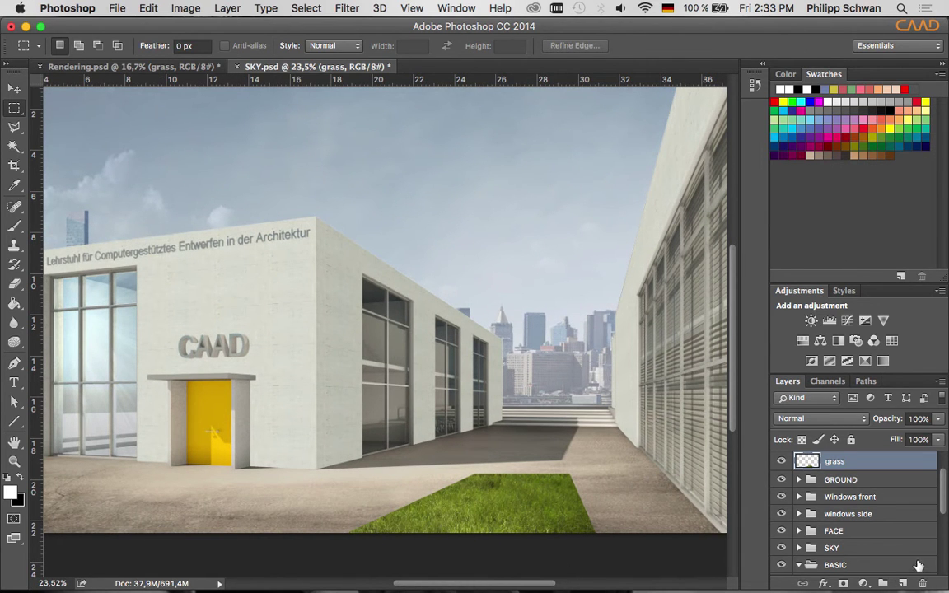
{"action": "left_click", "coordinate": [901, 584]}
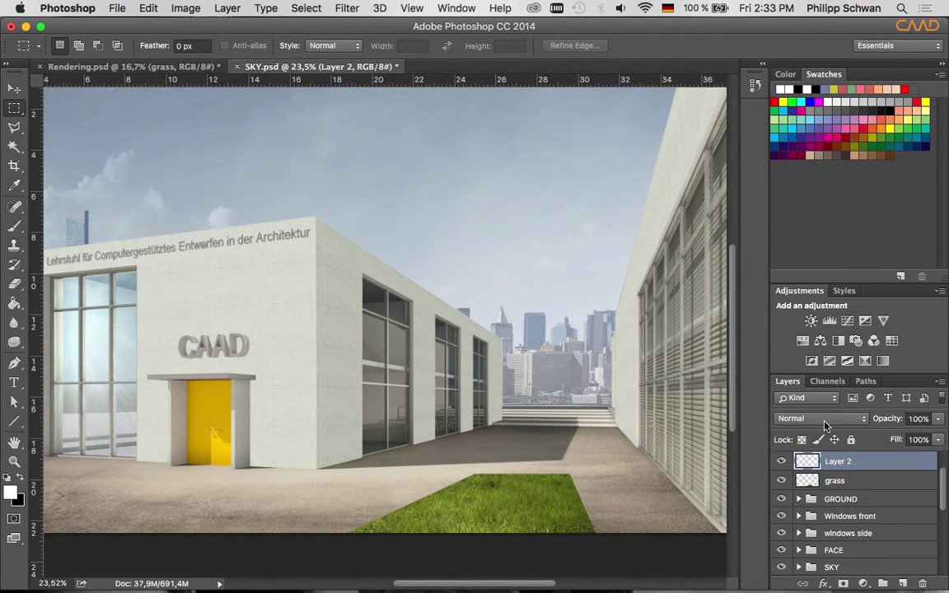
{"action": "double_click", "coordinate": [847, 464]}
{"action": "type", "text": "Border"}
{"action": "key", "text": "Return"}
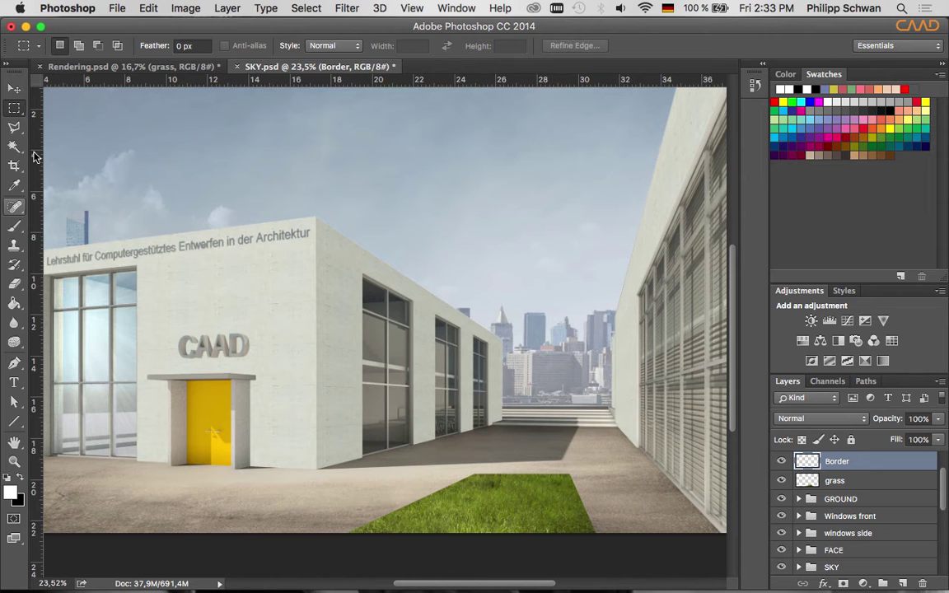
{"action": "left_click", "coordinate": [14, 127]}
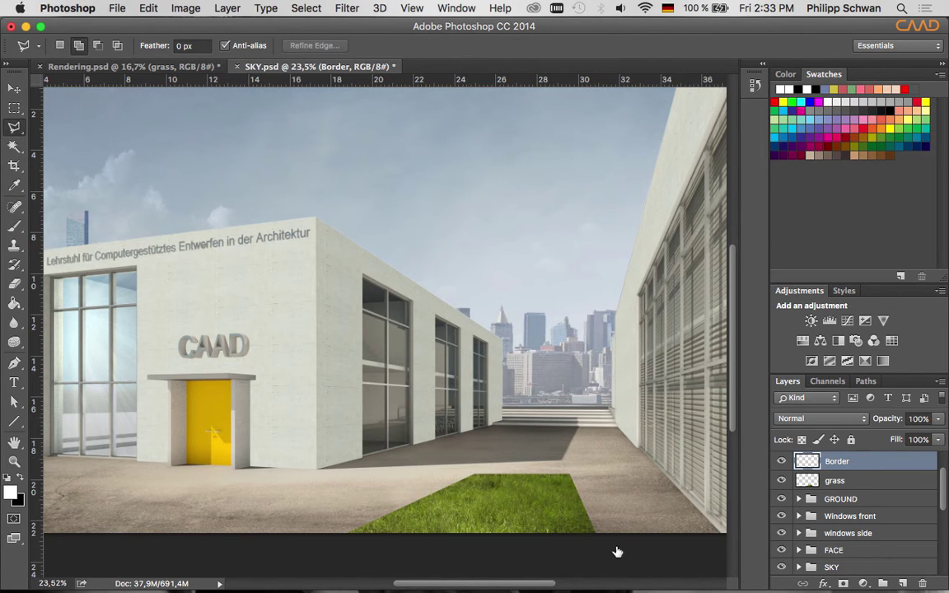
Trace a closed polygonal selection band around the outside of the grass patch
{"action": "left_click", "coordinate": [345, 537]}
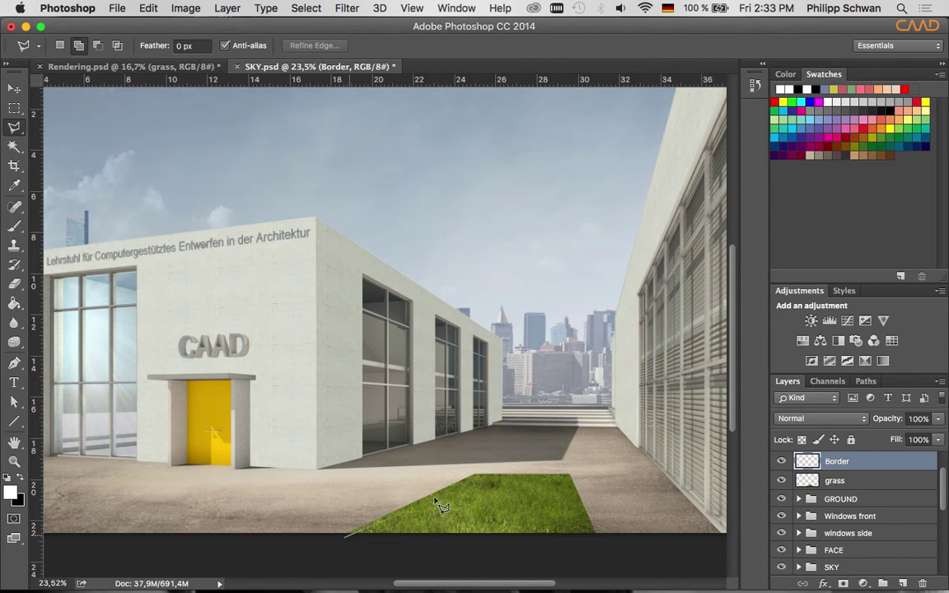
{"action": "left_click", "coordinate": [475, 477]}
{"action": "left_click", "coordinate": [568, 477]}
{"action": "left_click", "coordinate": [596, 543]}
{"action": "left_click", "coordinate": [669, 546]}
{"action": "left_click", "coordinate": [586, 437]}
{"action": "left_click", "coordinate": [459, 443]}
{"action": "left_click", "coordinate": [239, 558]}
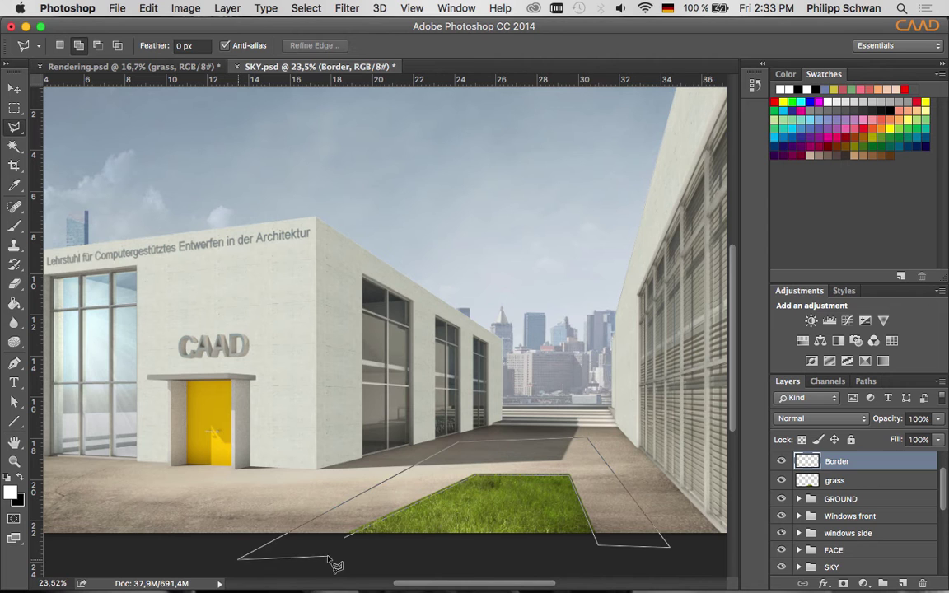
{"action": "double_click", "coordinate": [325, 555]}
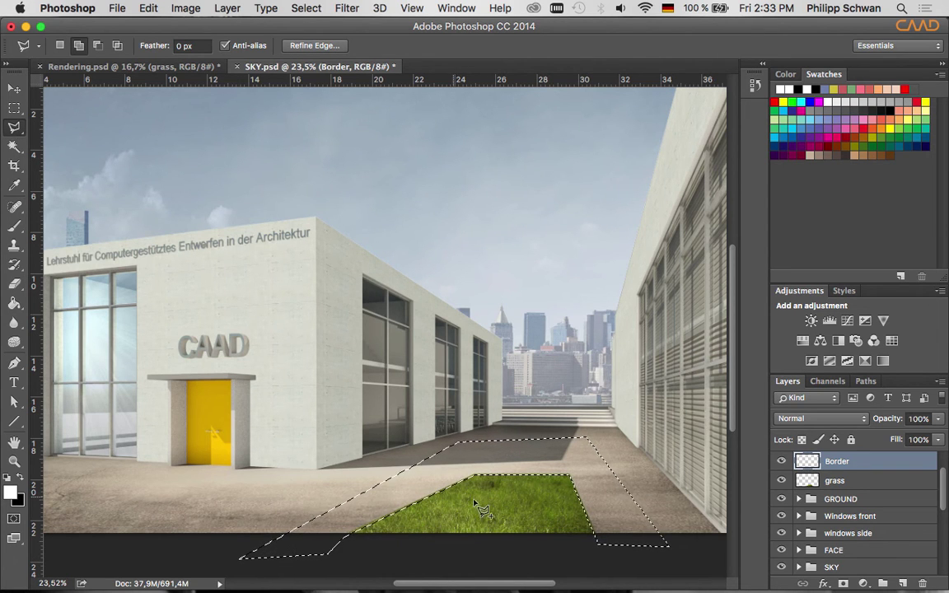
Subtract the band's right-hand part from the selection with an Alt-traced polygon
{"action": "key", "text": "alt"}
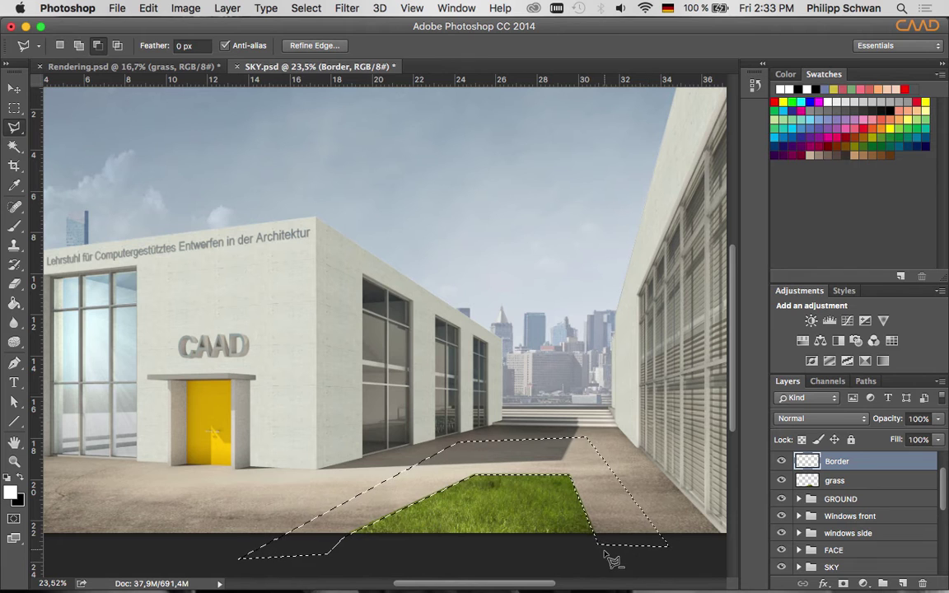
{"action": "left_click", "coordinate": [615, 553]}
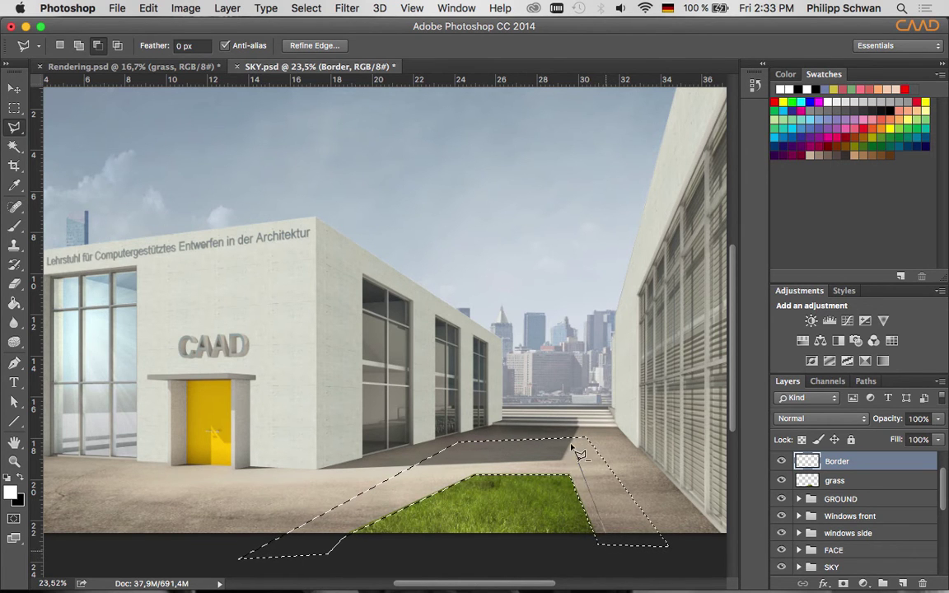
{"action": "key", "text": "shift"}
{"action": "key", "text": "alt"}
{"action": "left_click", "coordinate": [546, 407]}
{"action": "left_click", "coordinate": [611, 412]}
{"action": "left_click", "coordinate": [689, 568]}
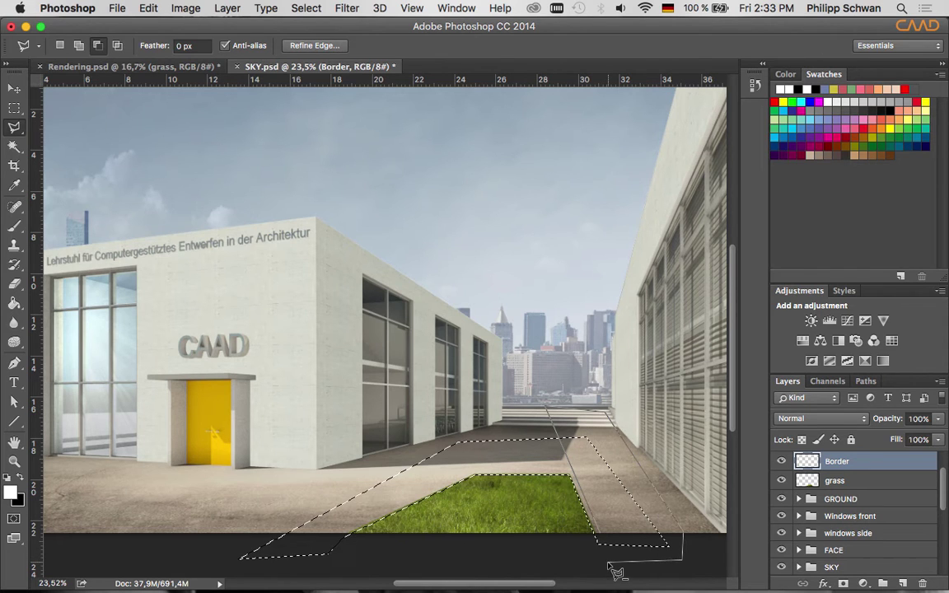
{"action": "left_click", "coordinate": [616, 564]}
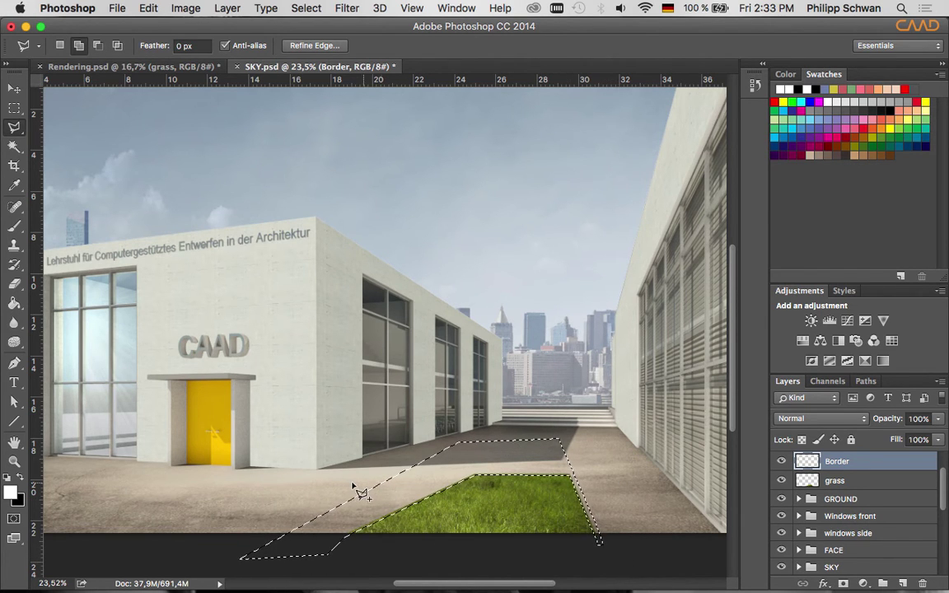
{"action": "key", "text": "alt"}
Trim the top off the border selection with an Alt-dragged rectangular marquee
{"action": "key", "text": "m"}
{"action": "key", "text": "alt"}
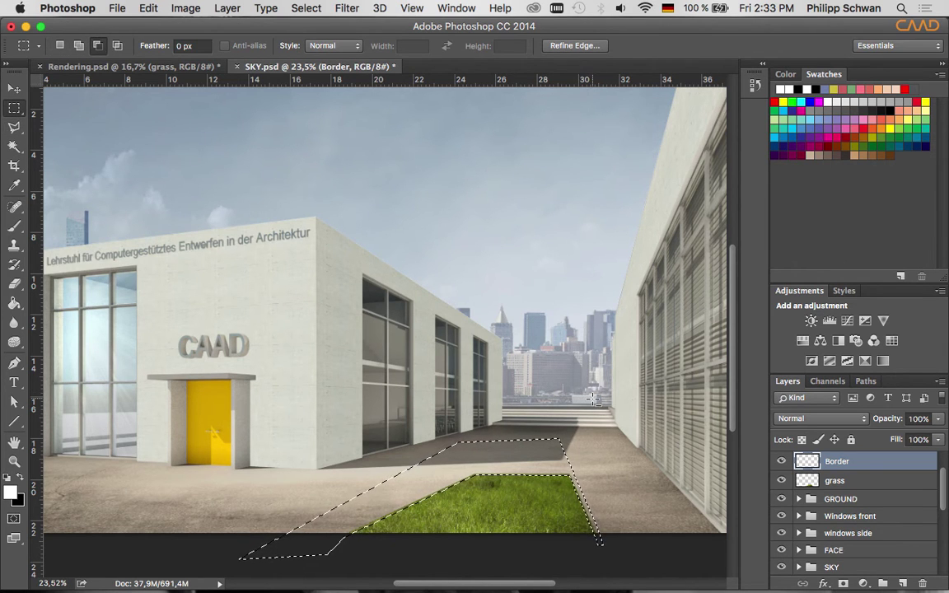
{"action": "left_click_drag", "start_coordinate": [606, 403], "coordinate": [418, 471]}
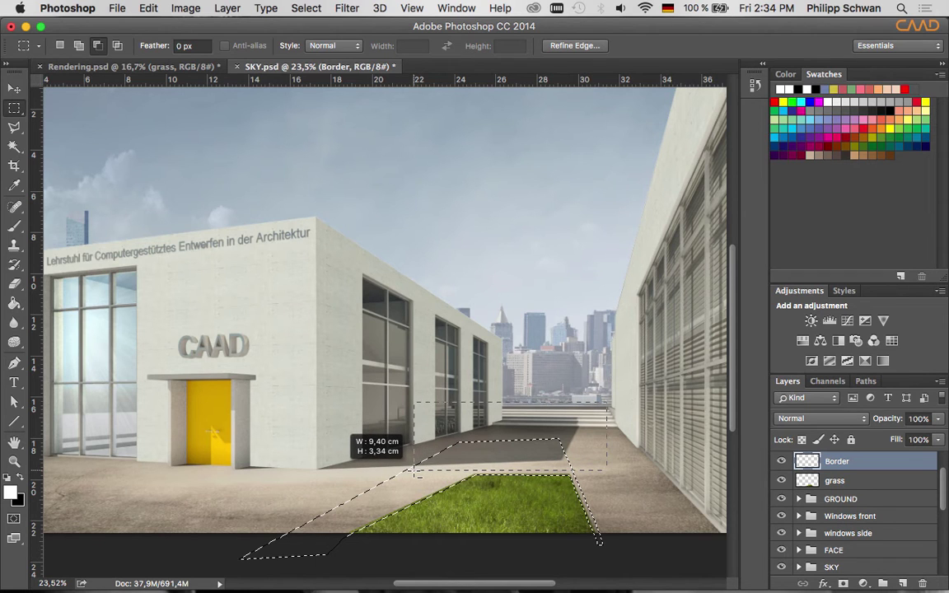
{"action": "left_click_drag", "start_coordinate": [418, 471], "coordinate": [415, 467]}
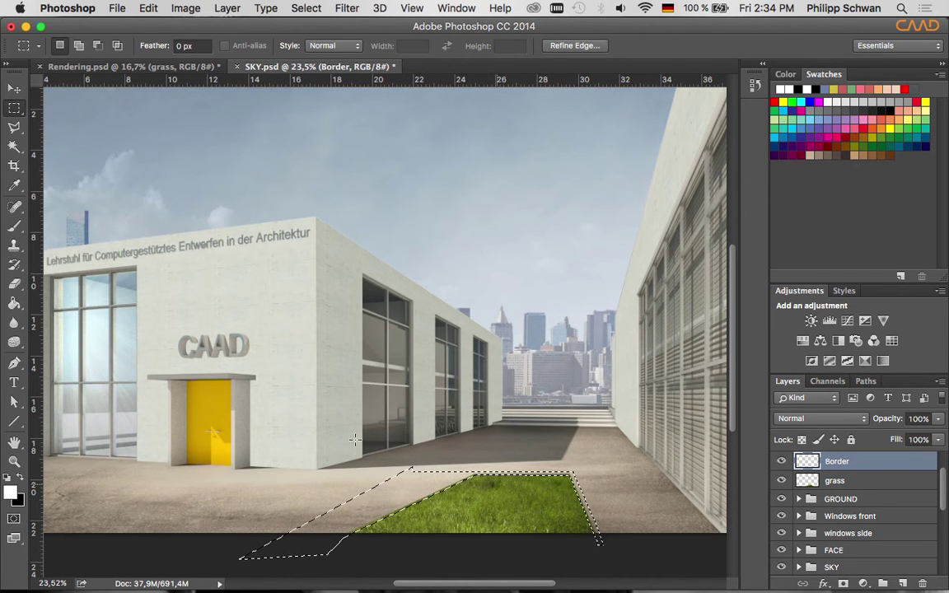
Cut the excess left part away from the border selection with the Polygonal Lasso
{"action": "left_click", "coordinate": [16, 128]}
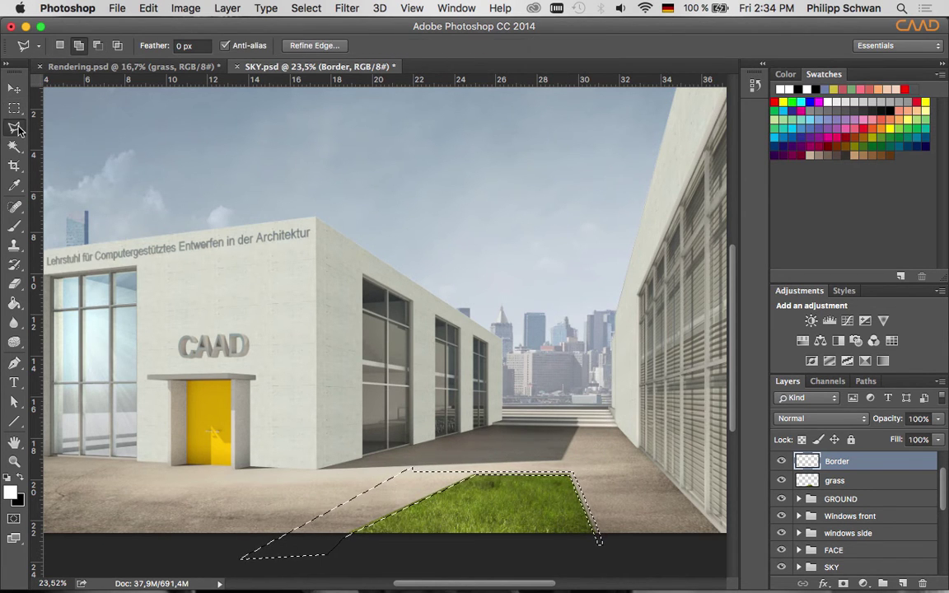
{"action": "key", "text": "alt"}
{"action": "left_click", "coordinate": [477, 472], "text": "alt"}
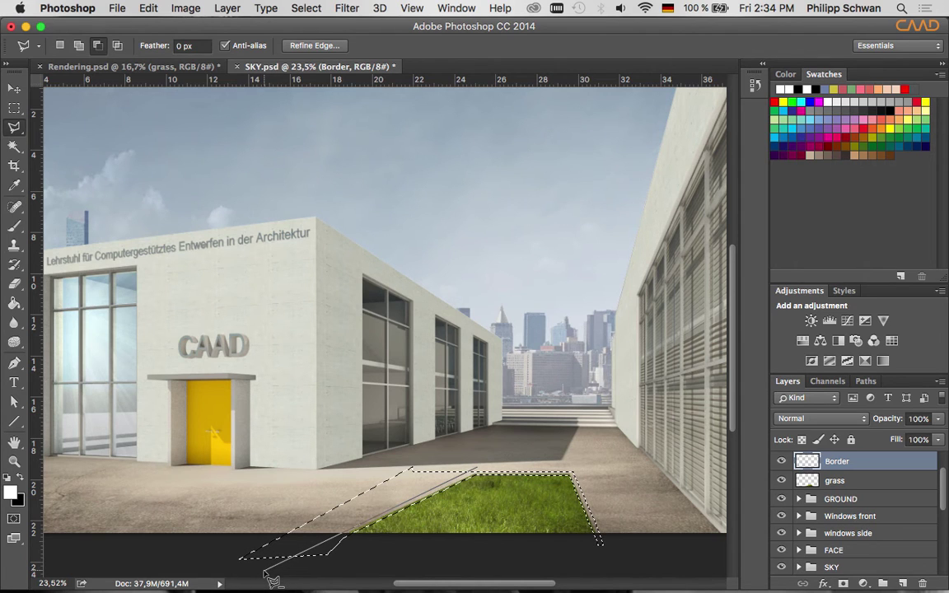
{"action": "left_click", "coordinate": [228, 565]}
{"action": "left_click", "coordinate": [250, 510]}
{"action": "left_click", "coordinate": [426, 434]}
{"action": "left_click", "coordinate": [227, 566], "text": "alt"}
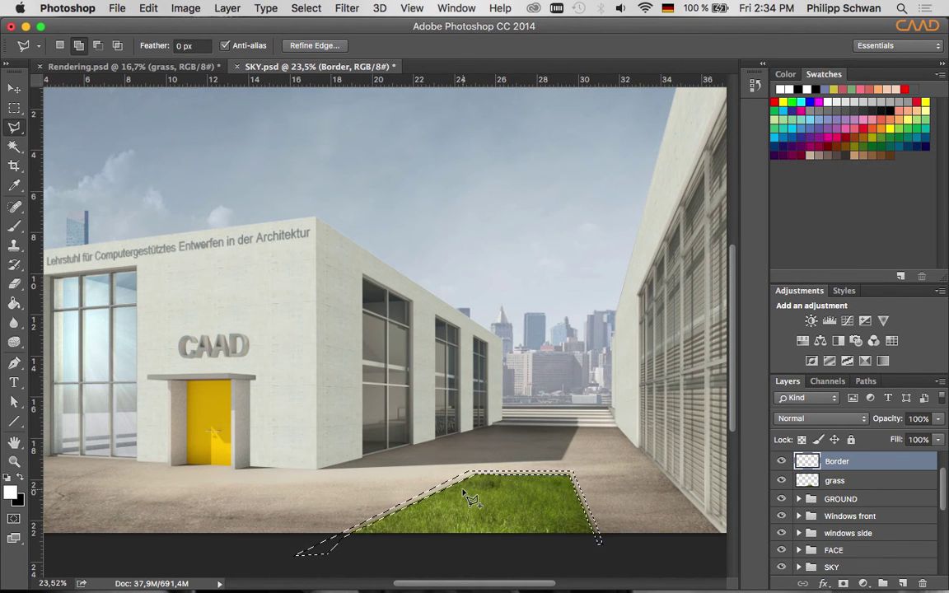
{"action": "key", "text": "alt"}
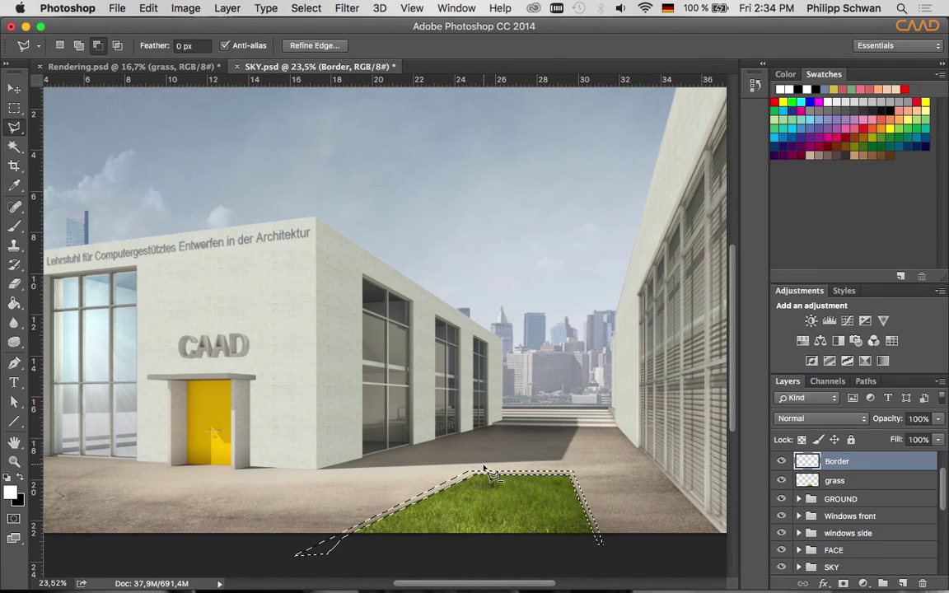
{"action": "left_click", "coordinate": [475, 473]}
Close the lasso outline along the grass patch's slanted lower-left edge into a selection
{"action": "scroll", "coordinate": [486, 482], "scroll_direction": "down", "scroll_amount": 3}
{"action": "scroll", "coordinate": [403, 416], "scroll_direction": "up", "scroll_amount": 3}
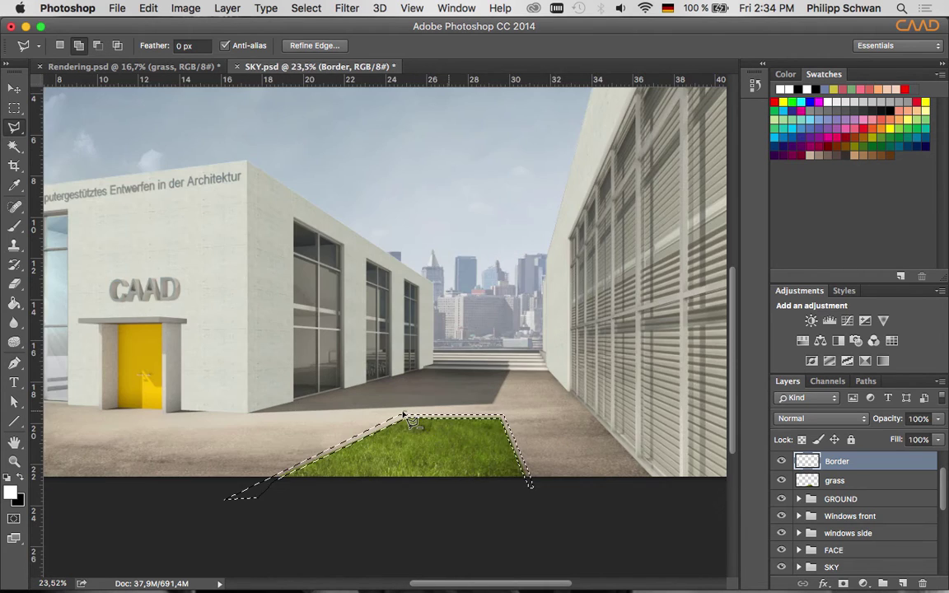
{"action": "scroll", "coordinate": [410, 420], "scroll_direction": "up", "scroll_amount": 2}
{"action": "scroll", "coordinate": [404, 416], "scroll_direction": "up", "scroll_amount": 1}
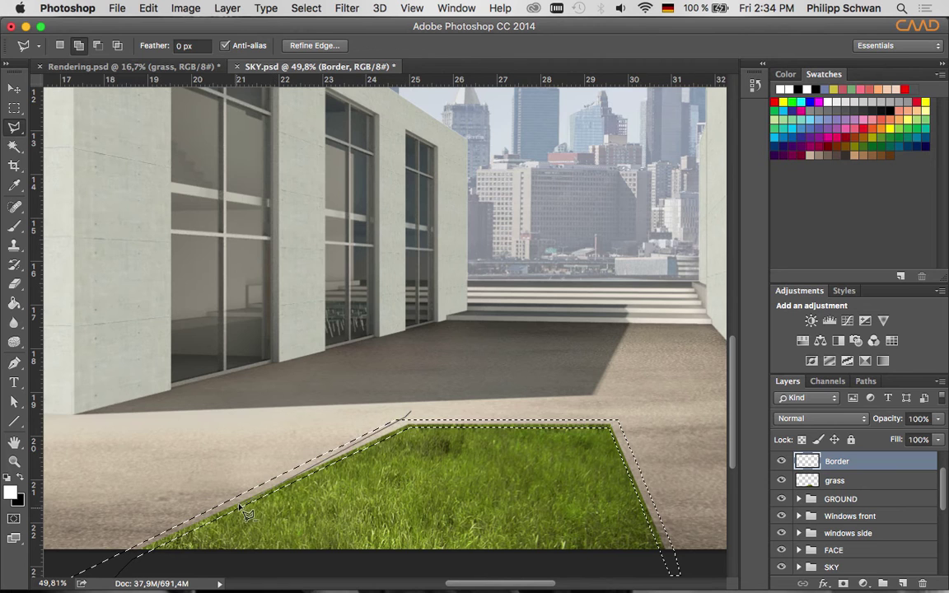
{"action": "scroll", "coordinate": [251, 501], "scroll_direction": "down", "scroll_amount": 1}
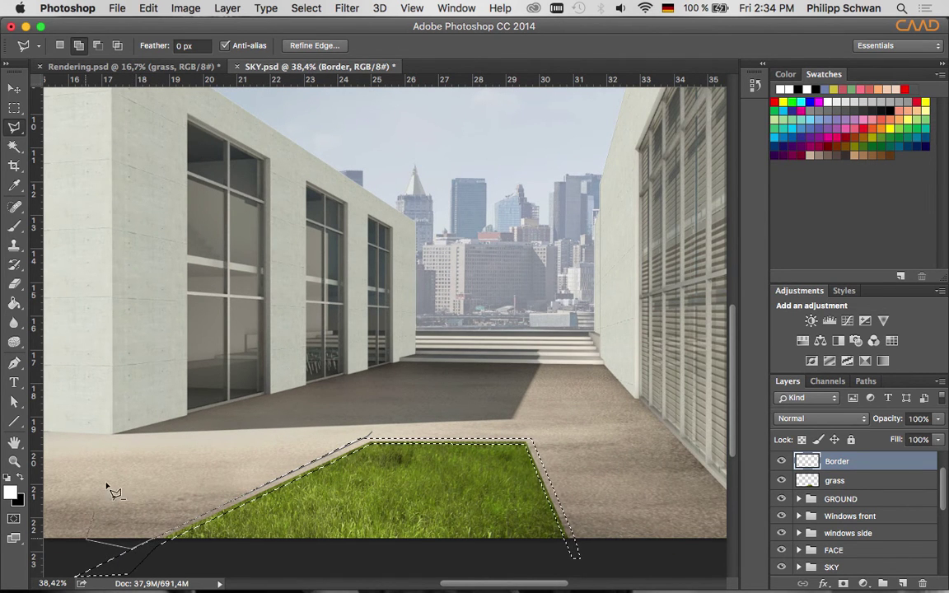
{"action": "key", "text": "Return"}
{"action": "scroll", "coordinate": [430, 406], "scroll_direction": "down", "scroll_amount": 1}
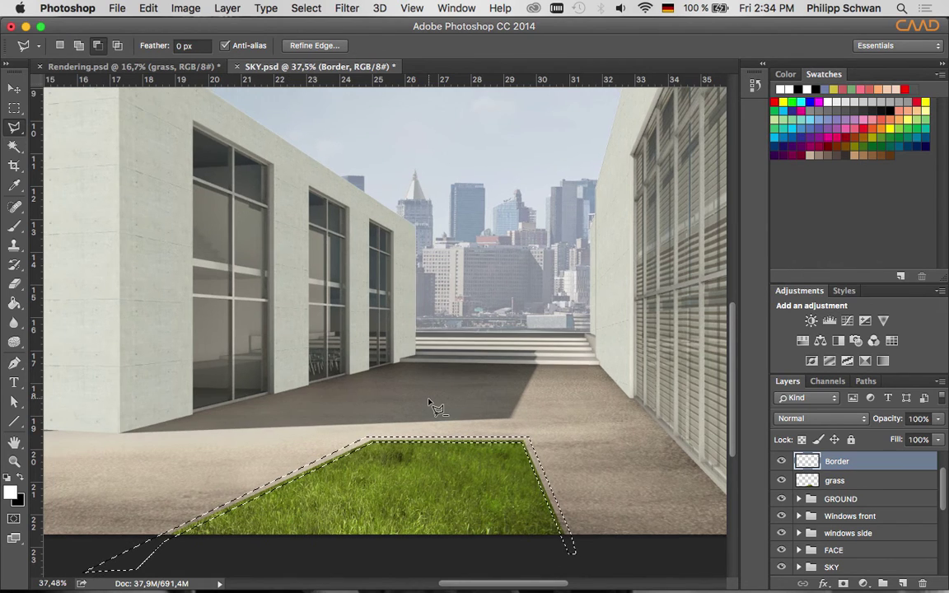
{"action": "key", "text": "ctrl+d"}
{"action": "scroll", "coordinate": [430, 405], "scroll_direction": "down", "scroll_amount": 3}
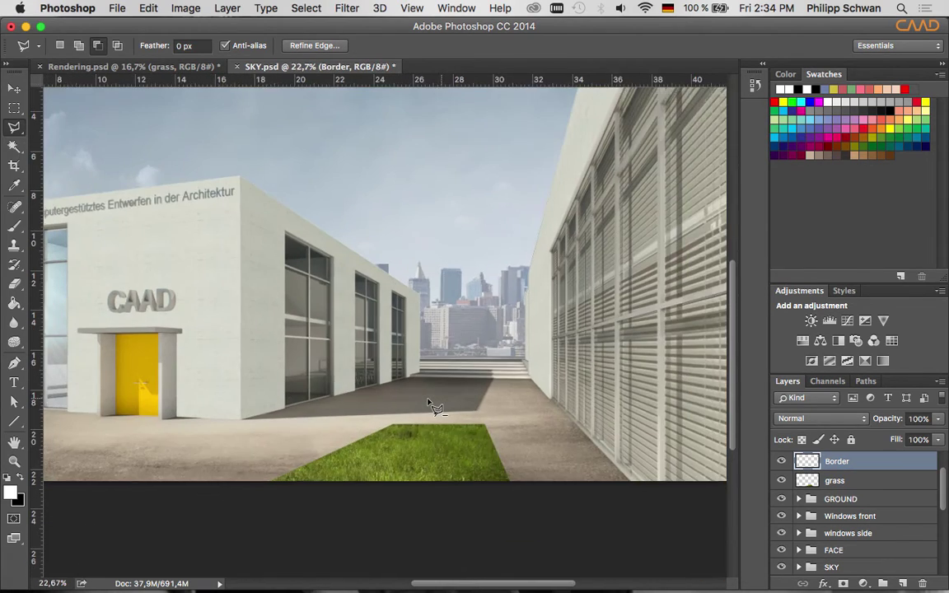
{"action": "scroll", "coordinate": [430, 404], "scroll_direction": "down", "scroll_amount": 1}
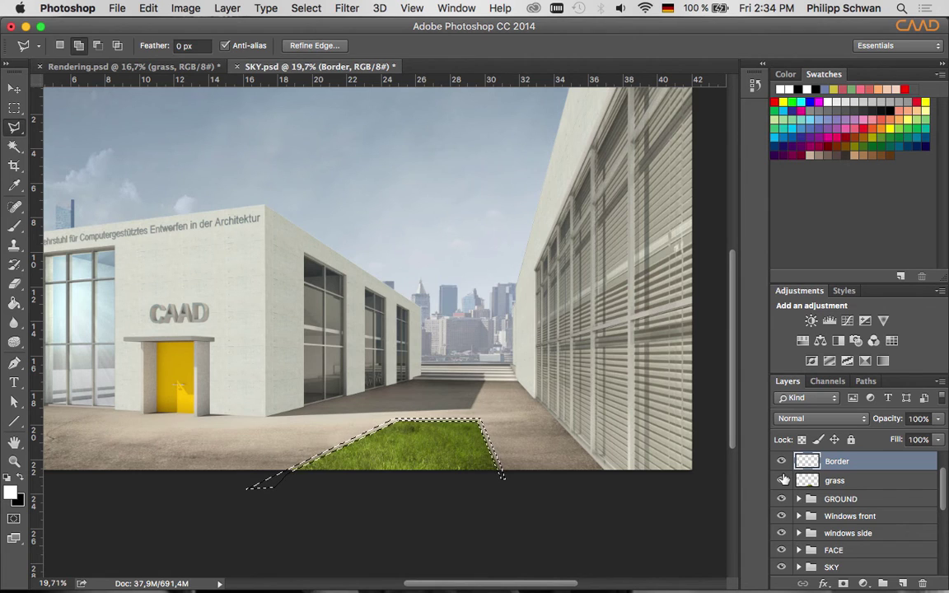
Fill the border selection on the Border layer with black, then deselect
{"action": "key", "text": "Return"}
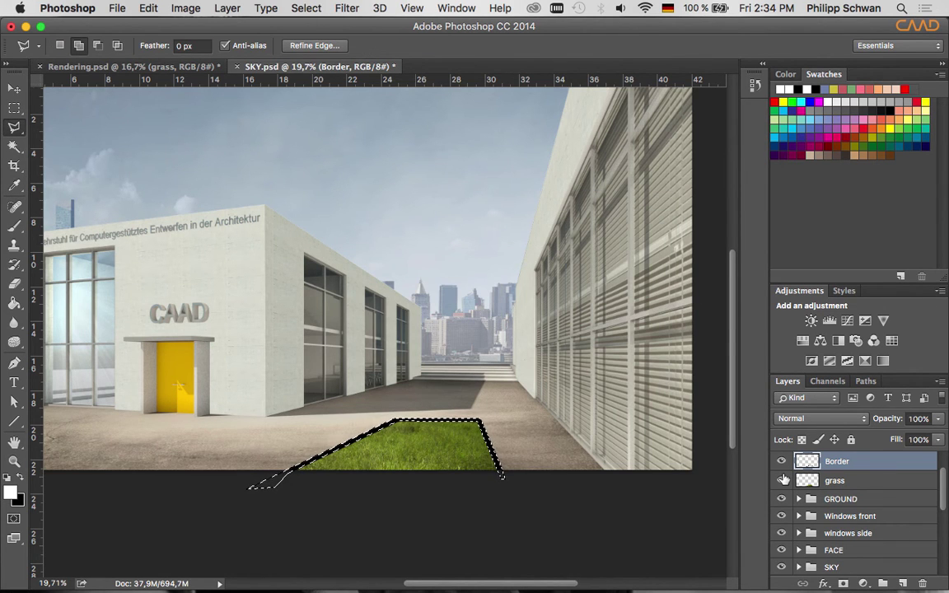
{"action": "key", "text": "ctrl+d"}
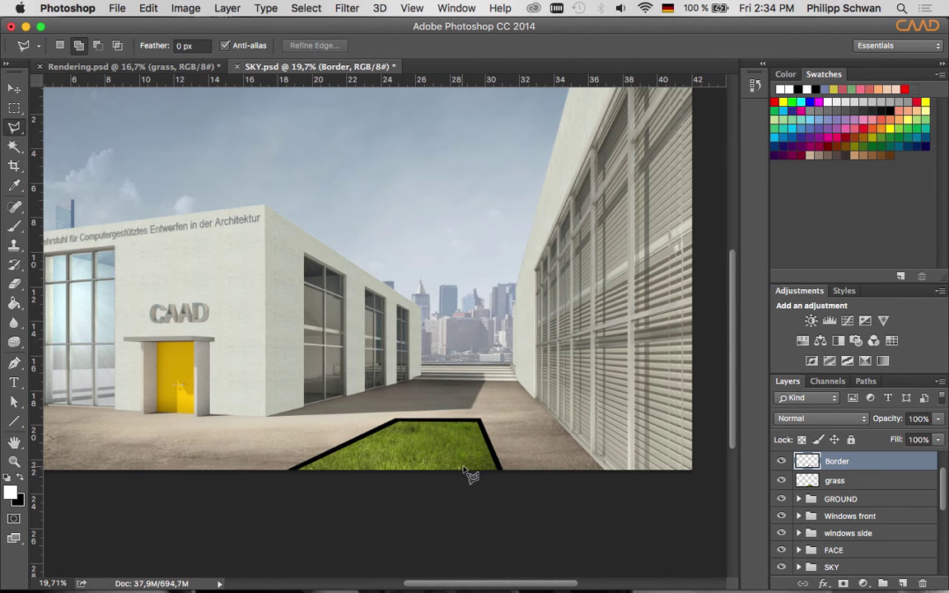
{"action": "scroll", "coordinate": [474, 471], "scroll_direction": "down", "scroll_amount": 1}
{"action": "scroll", "coordinate": [471, 469], "scroll_direction": "down", "scroll_amount": 1}
{"action": "scroll", "coordinate": [469, 466], "scroll_direction": "down", "scroll_amount": 1}
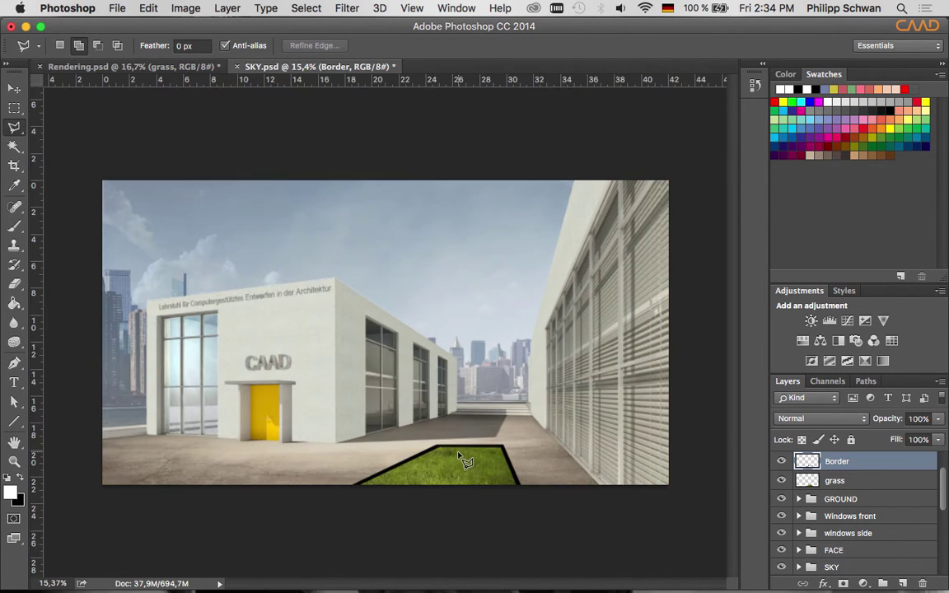
{"action": "scroll", "coordinate": [466, 464], "scroll_direction": "up", "scroll_amount": 1}
{"action": "scroll", "coordinate": [462, 464], "scroll_direction": "up", "scroll_amount": 1}
{"action": "scroll", "coordinate": [461, 463], "scroll_direction": "down", "scroll_amount": 1}
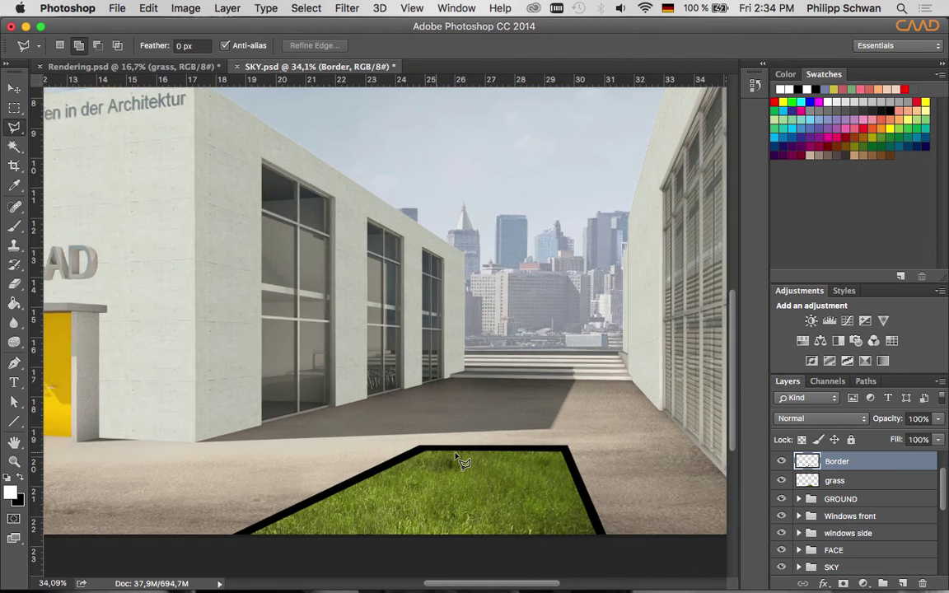
{"action": "scroll", "coordinate": [465, 461], "scroll_direction": "up", "scroll_amount": 2}
{"action": "scroll", "coordinate": [476, 458], "scroll_direction": "down", "scroll_amount": 3}
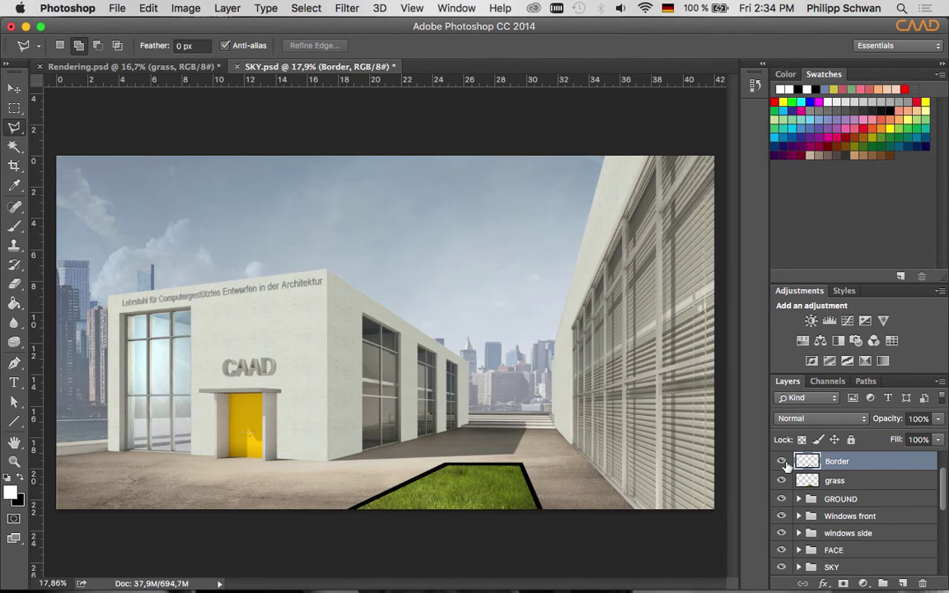
Enable Color Overlay in the Border layer's Layer Style, after briefly trying Pattern Overlay
{"action": "double_click", "coordinate": [807, 462]}
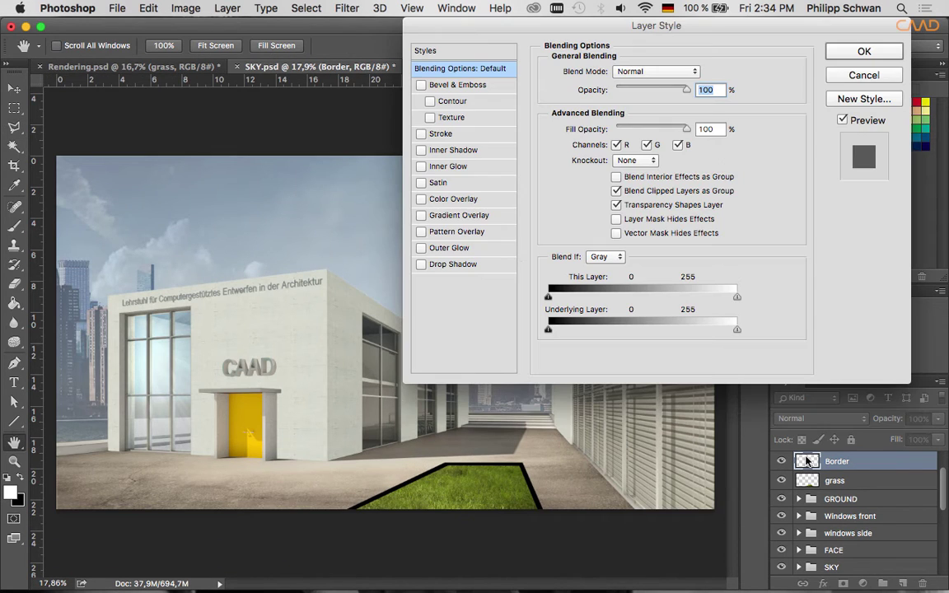
{"action": "left_click", "coordinate": [457, 199]}
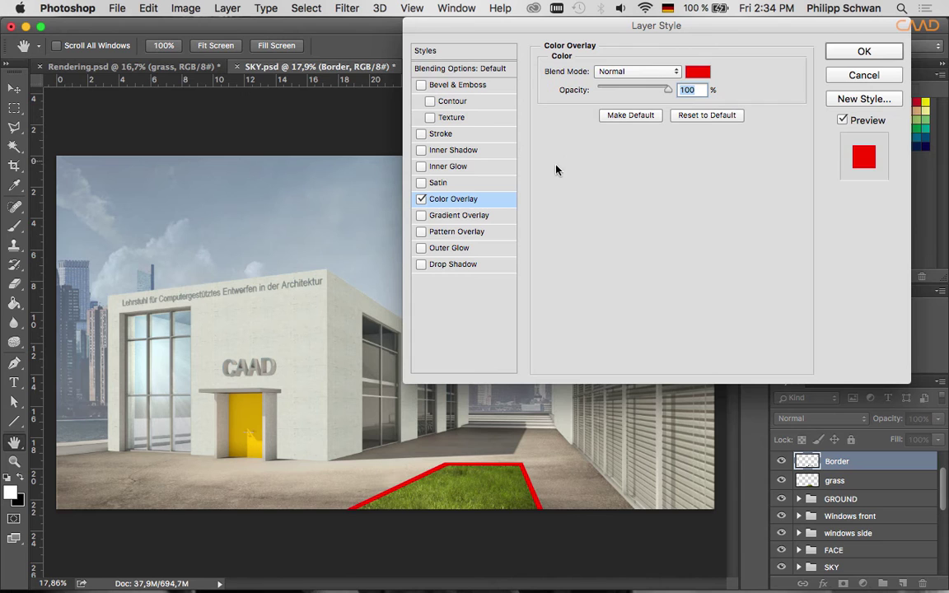
{"action": "left_click", "coordinate": [471, 234]}
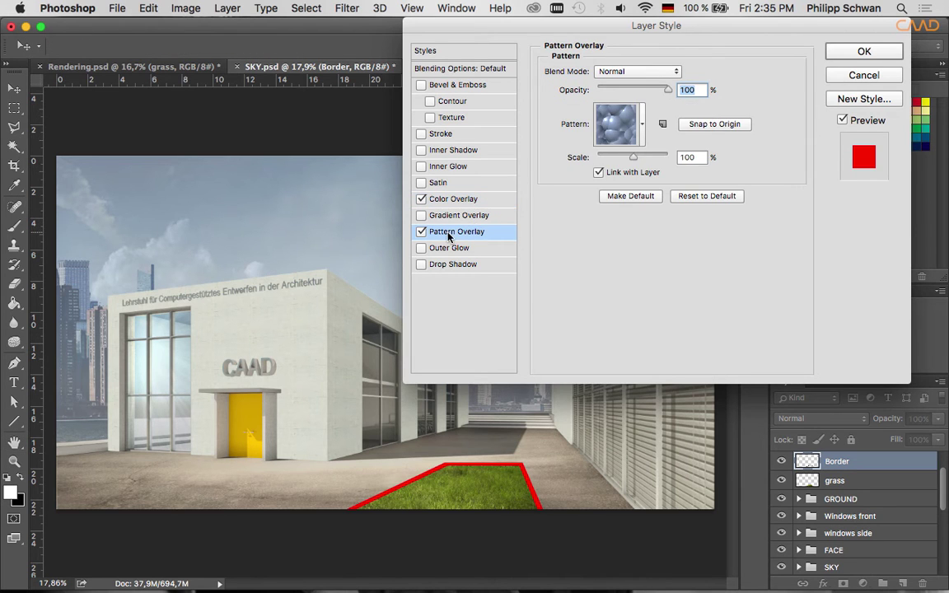
{"action": "left_click", "coordinate": [640, 123]}
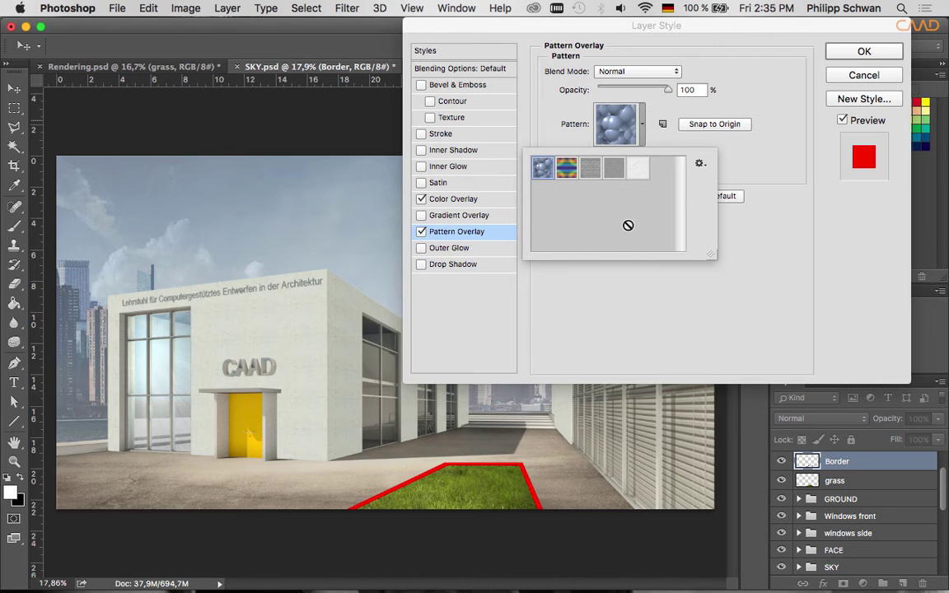
{"action": "left_click", "coordinate": [425, 235]}
{"action": "left_click", "coordinate": [437, 203]}
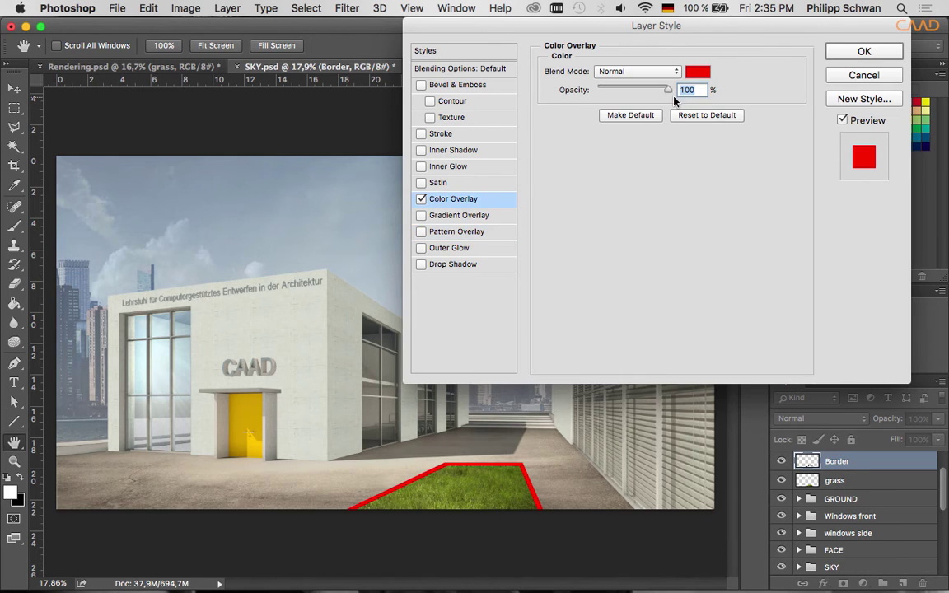
Set the overlay colour to grey 939090 at 100% opacity and apply the style
{"action": "left_click", "coordinate": [697, 73]}
{"action": "left_click", "coordinate": [351, 286]}
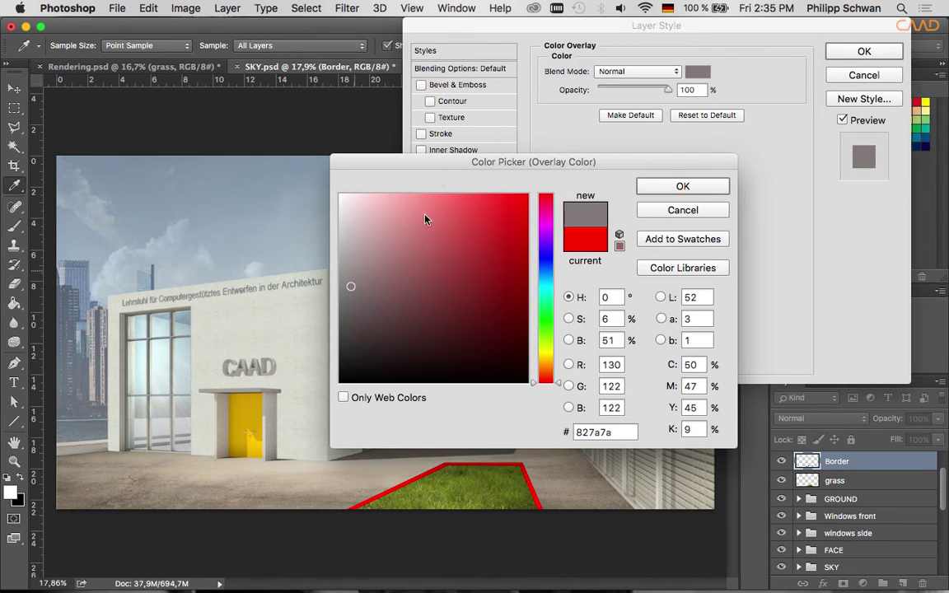
{"action": "left_click_drag", "start_coordinate": [417, 167], "coordinate": [475, 126]}
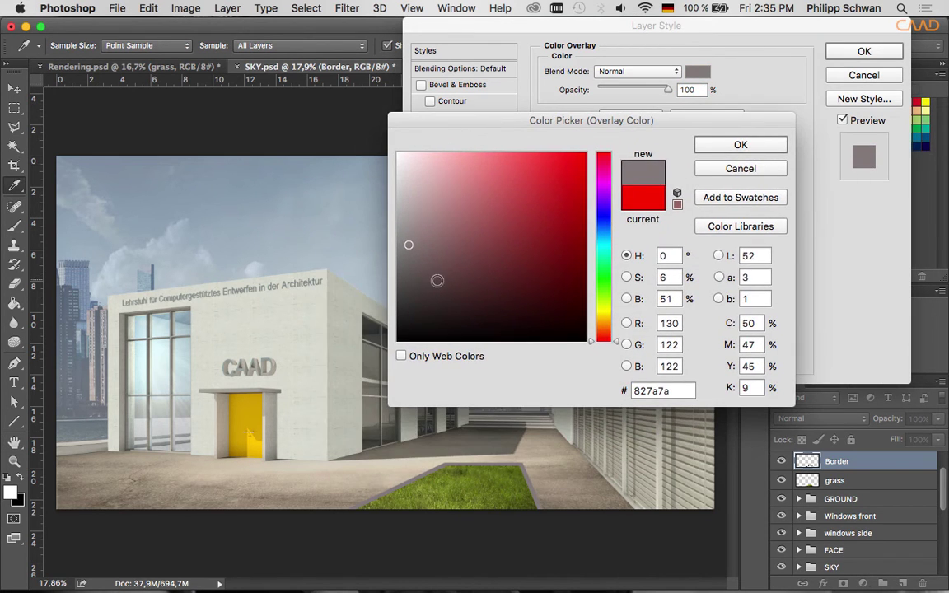
{"action": "left_click", "coordinate": [412, 273]}
{"action": "mouse_move", "coordinate": [410, 273]}
{"action": "left_mouse_down"}
{"action": "mouse_move", "coordinate": [402, 250]}
{"action": "mouse_move", "coordinate": [405, 258]}
{"action": "left_mouse_up"}
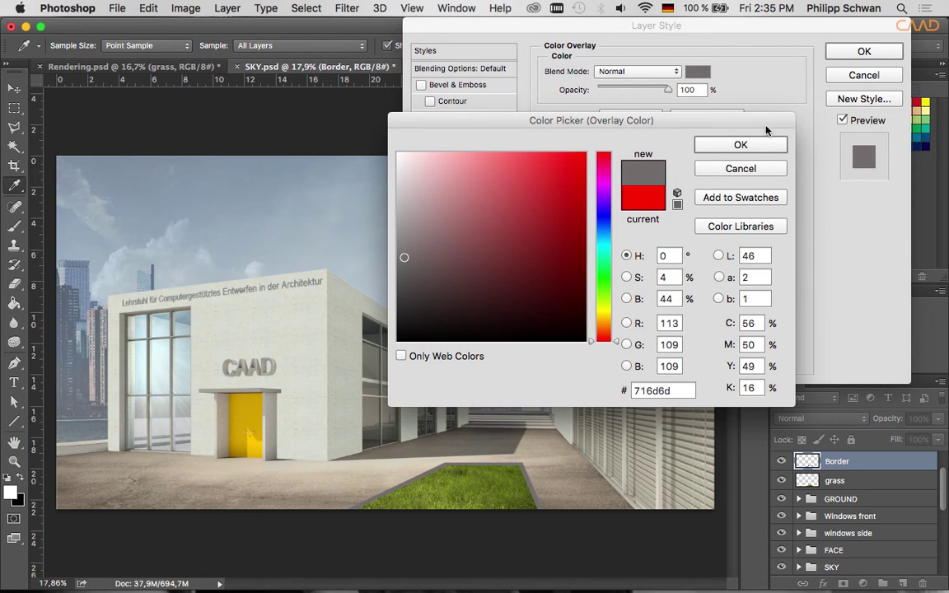
{"action": "mouse_move", "coordinate": [403, 229]}
{"action": "left_mouse_down"}
{"action": "mouse_move", "coordinate": [402, 218]}
{"action": "mouse_move", "coordinate": [400, 233]}
{"action": "left_mouse_up"}
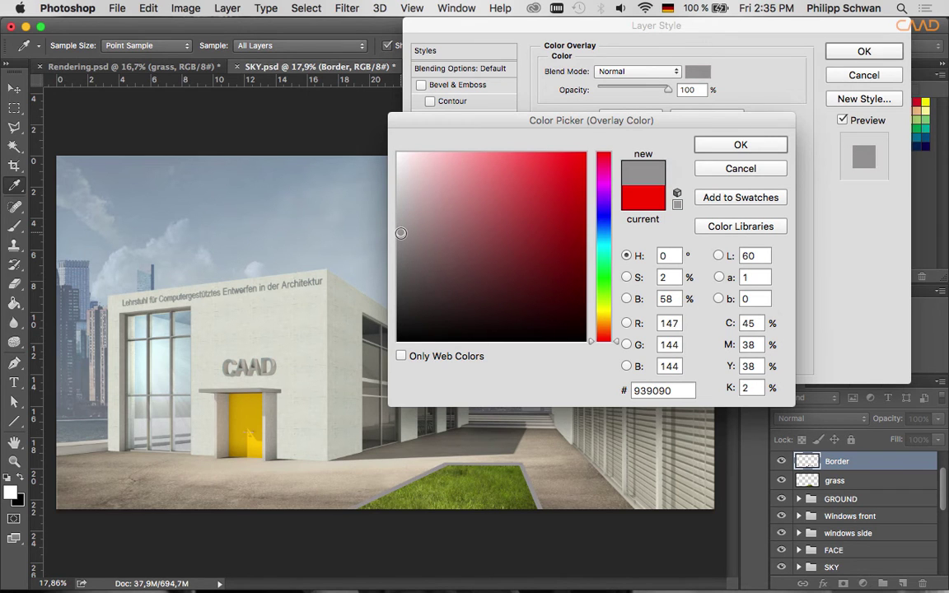
{"action": "left_click", "coordinate": [782, 148]}
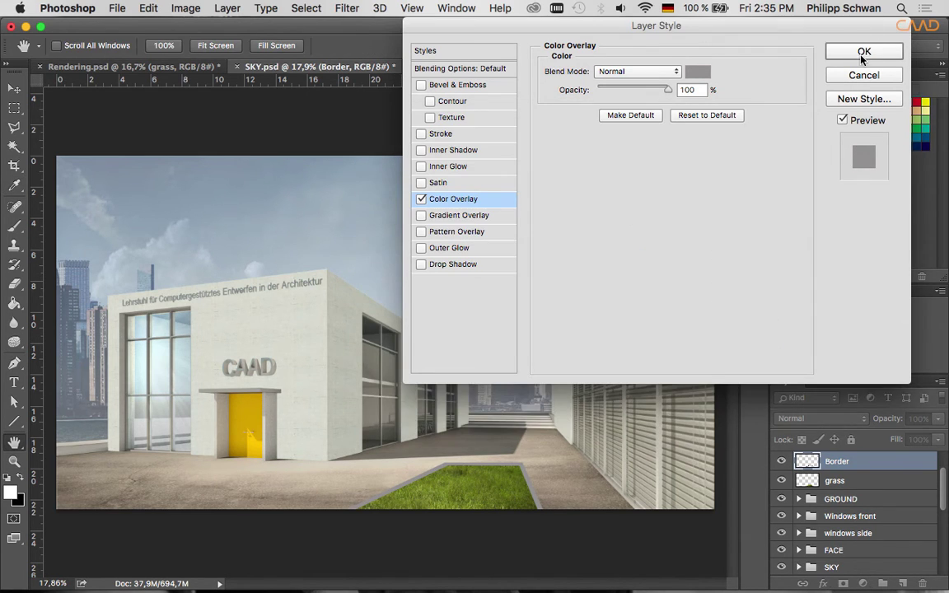
{"action": "left_click", "coordinate": [862, 53]}
Lower the Border layer's opacity to 82%, then select the grass layer
{"action": "scroll", "coordinate": [499, 471], "scroll_direction": "down", "scroll_amount": 1}
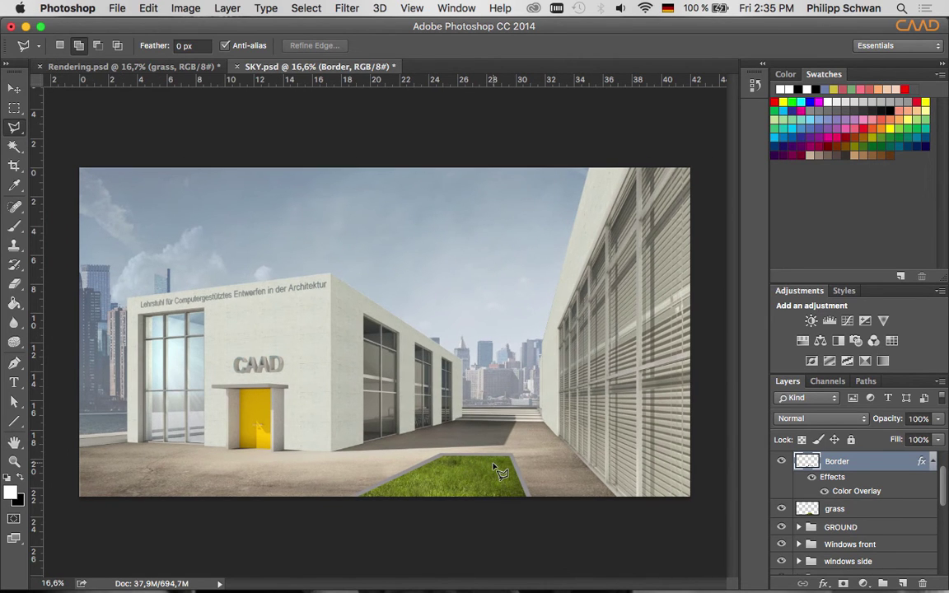
{"action": "left_click", "coordinate": [937, 439]}
{"action": "left_click", "coordinate": [927, 438]}
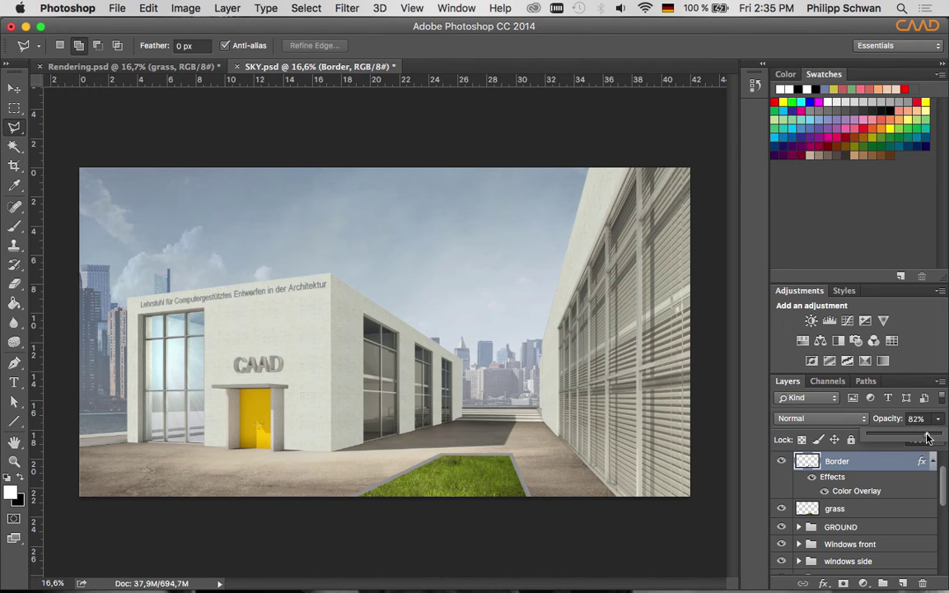
{"action": "scroll", "coordinate": [445, 496], "scroll_direction": "up", "scroll_amount": 3}
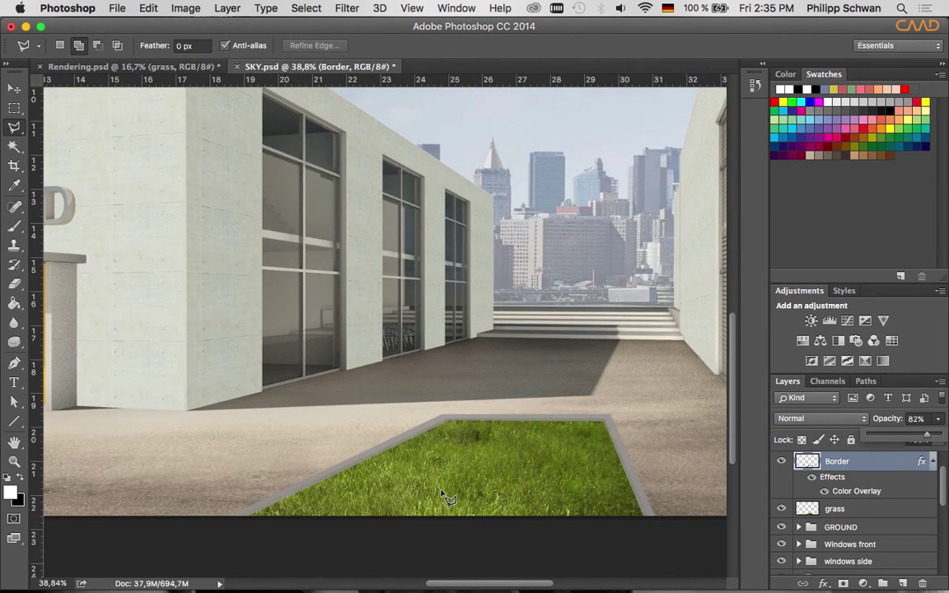
{"action": "scroll", "coordinate": [445, 497], "scroll_direction": "down", "scroll_amount": 2}
{"action": "scroll", "coordinate": [445, 497], "scroll_direction": "down", "scroll_amount": 1}
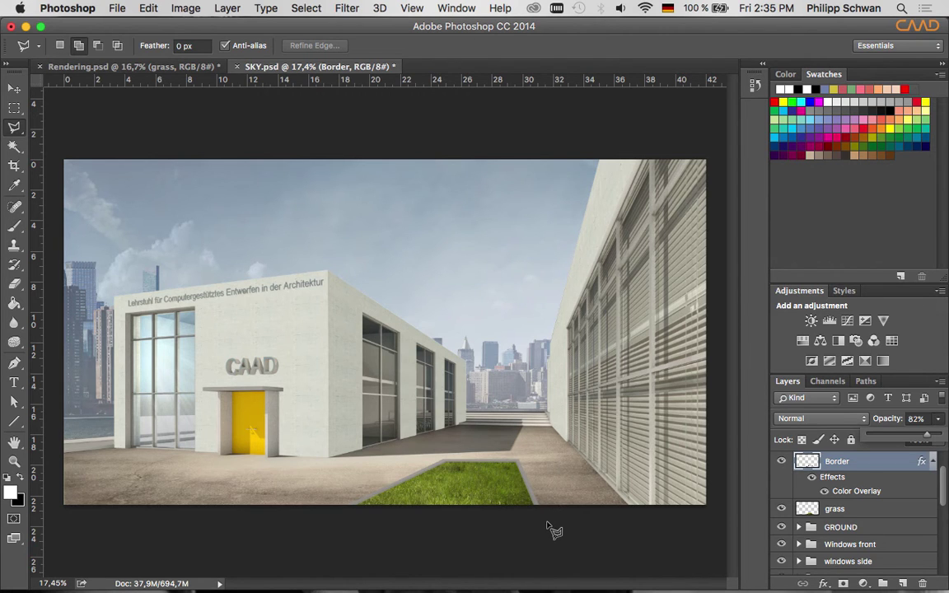
{"action": "left_click", "coordinate": [830, 509]}
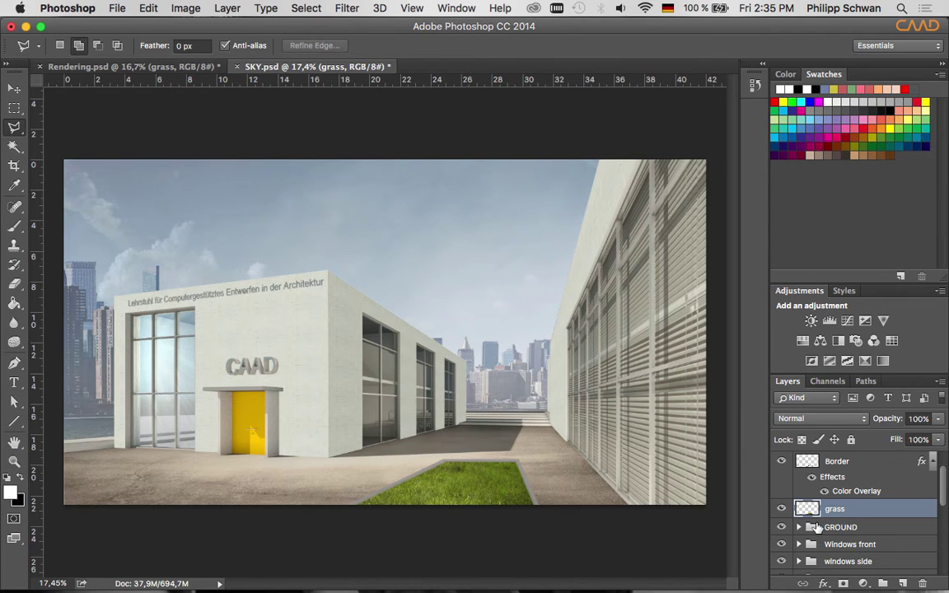
Add a grass-clipped Hue/Saturation layer with Saturation -50 and Lightness +1, then close Properties
{"action": "left_click", "coordinate": [802, 341]}
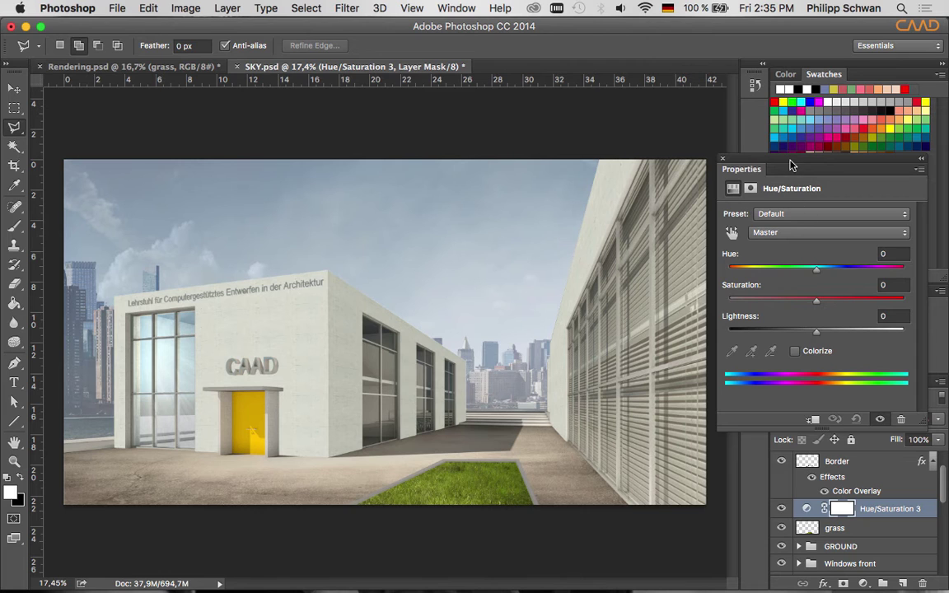
{"action": "left_click_drag", "start_coordinate": [791, 165], "coordinate": [289, 82]}
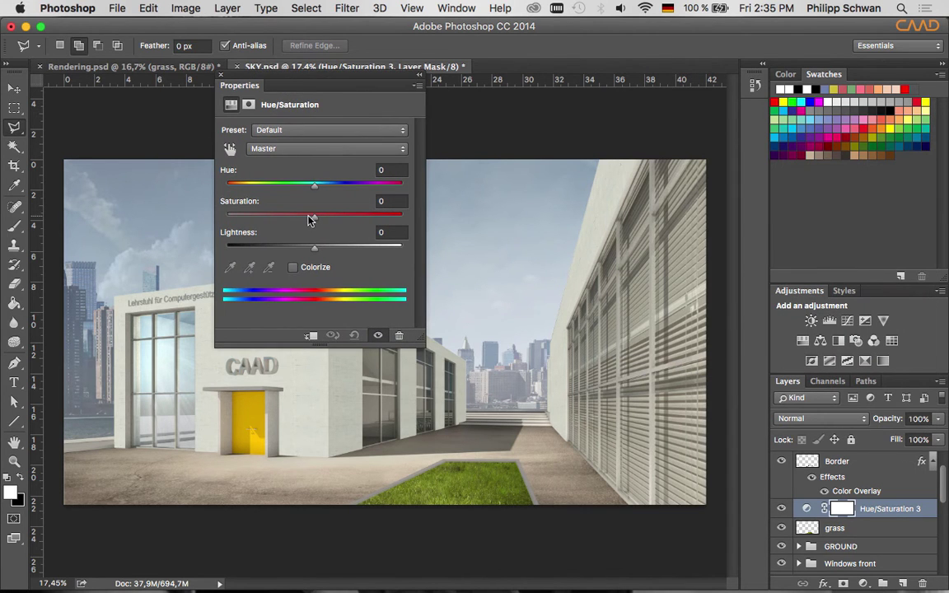
{"action": "left_click_drag", "start_coordinate": [304, 219], "coordinate": [277, 221]}
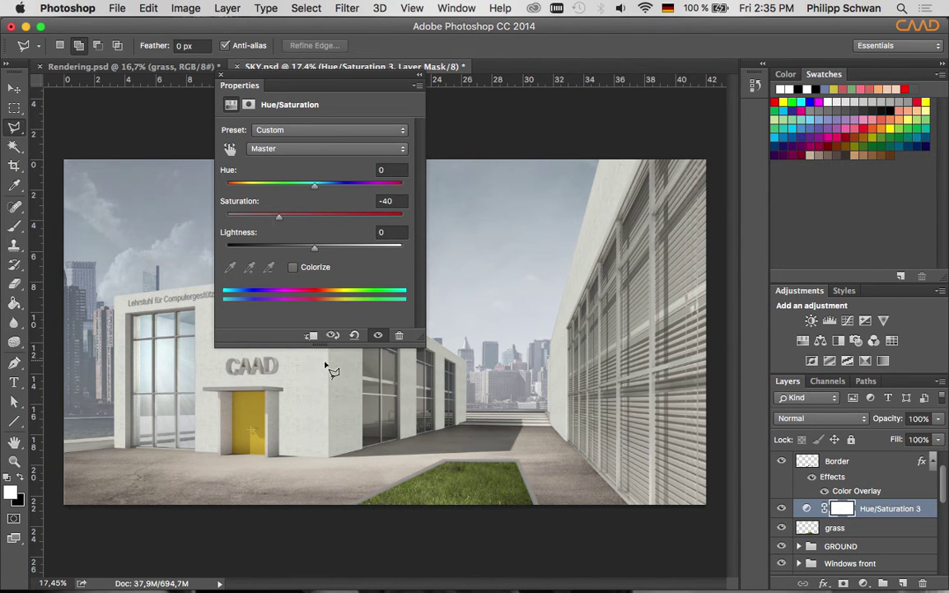
{"action": "left_click", "coordinate": [312, 335]}
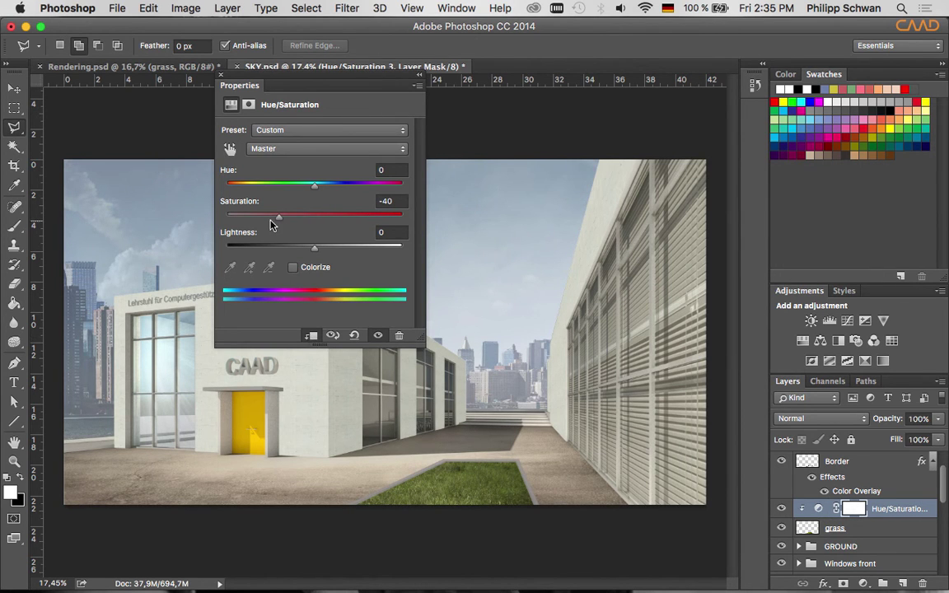
{"action": "left_click_drag", "start_coordinate": [314, 248], "coordinate": [315, 252]}
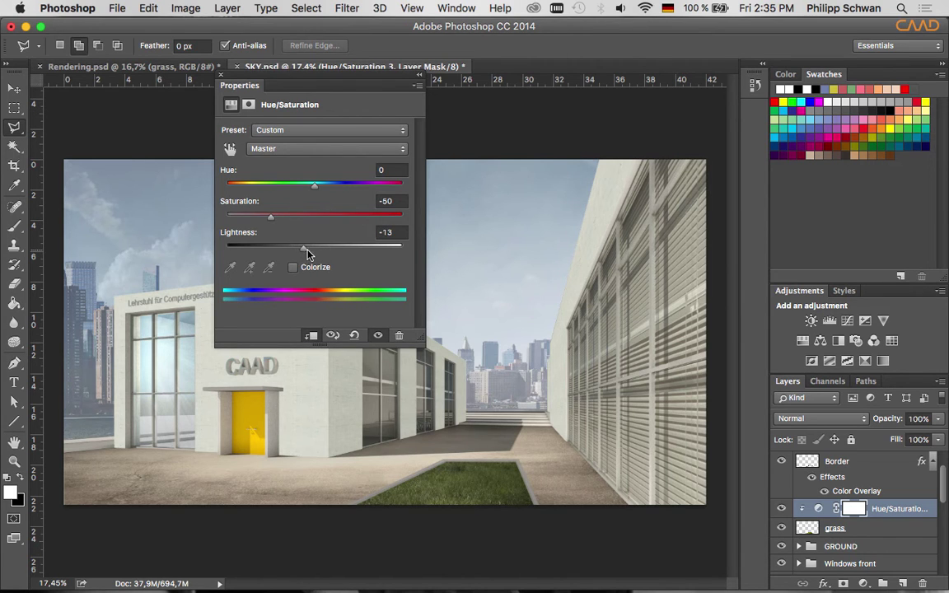
{"action": "left_click_drag", "start_coordinate": [270, 216], "coordinate": [271, 216]}
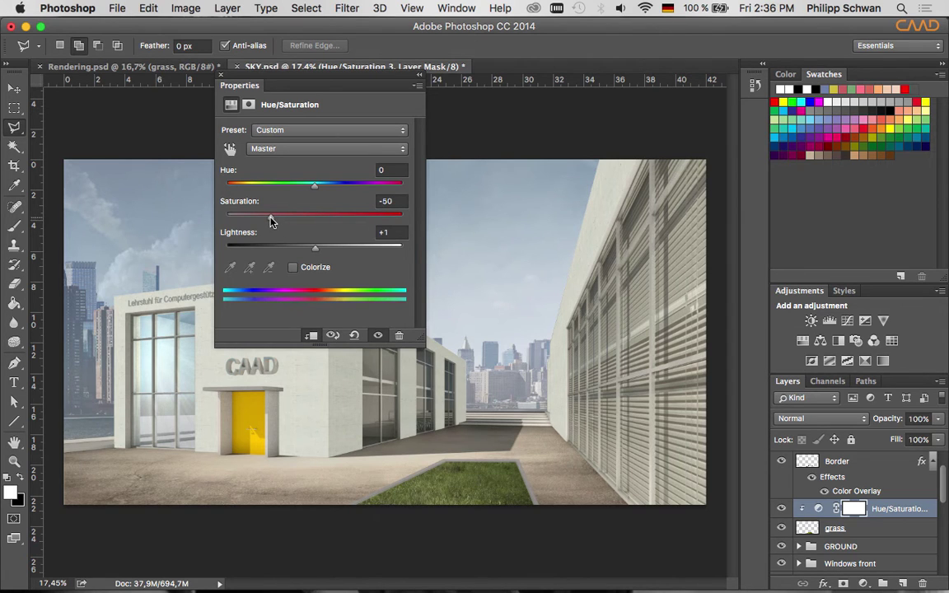
{"action": "left_click", "coordinate": [220, 74]}
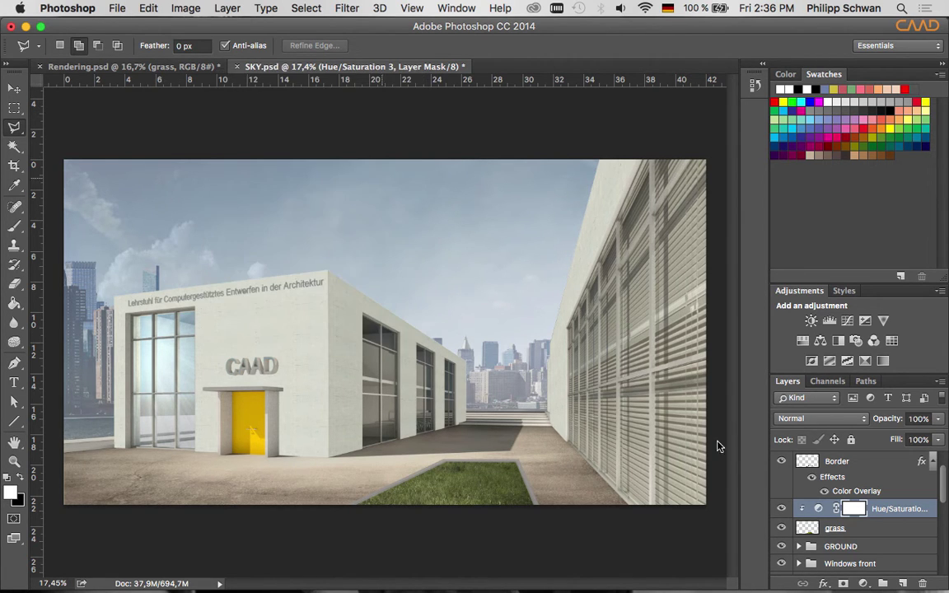
Add a grass-clipped Brightness/Contrast layer with Contrast 14, then select the Border layer
{"action": "left_click", "coordinate": [811, 321]}
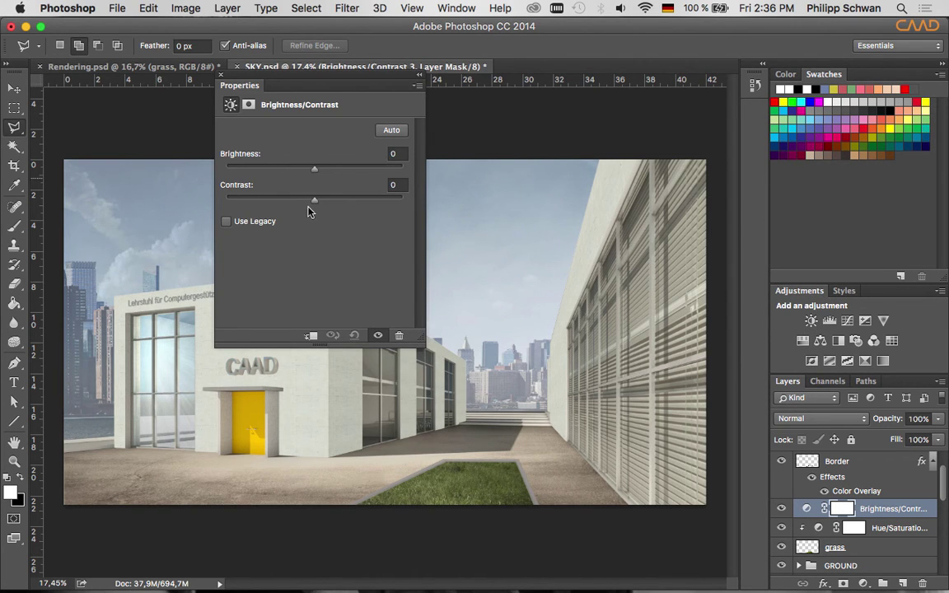
{"action": "left_click_drag", "start_coordinate": [320, 205], "coordinate": [340, 205]}
{"action": "left_click", "coordinate": [311, 335]}
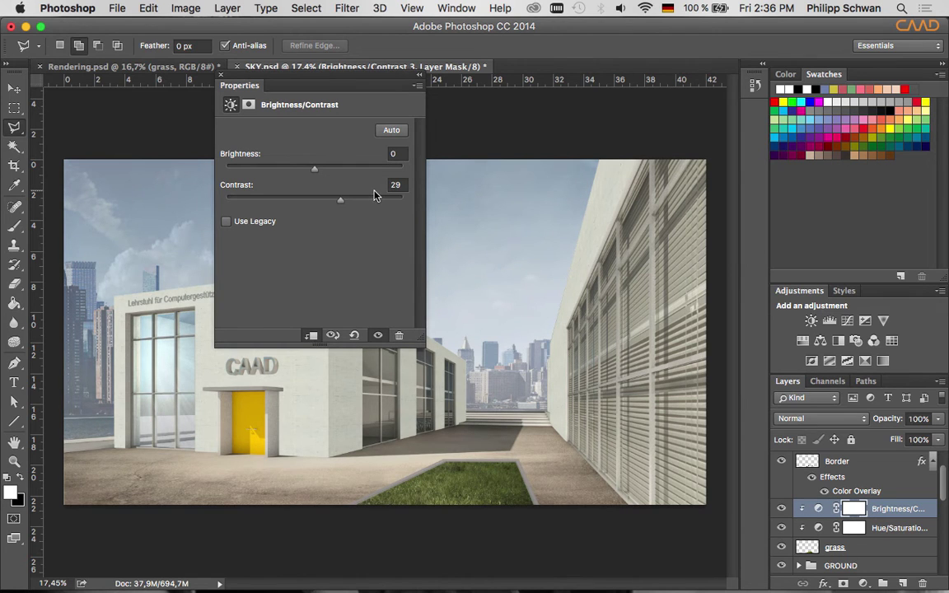
{"action": "left_click_drag", "start_coordinate": [345, 202], "coordinate": [332, 201]}
{"action": "left_click", "coordinate": [220, 74]}
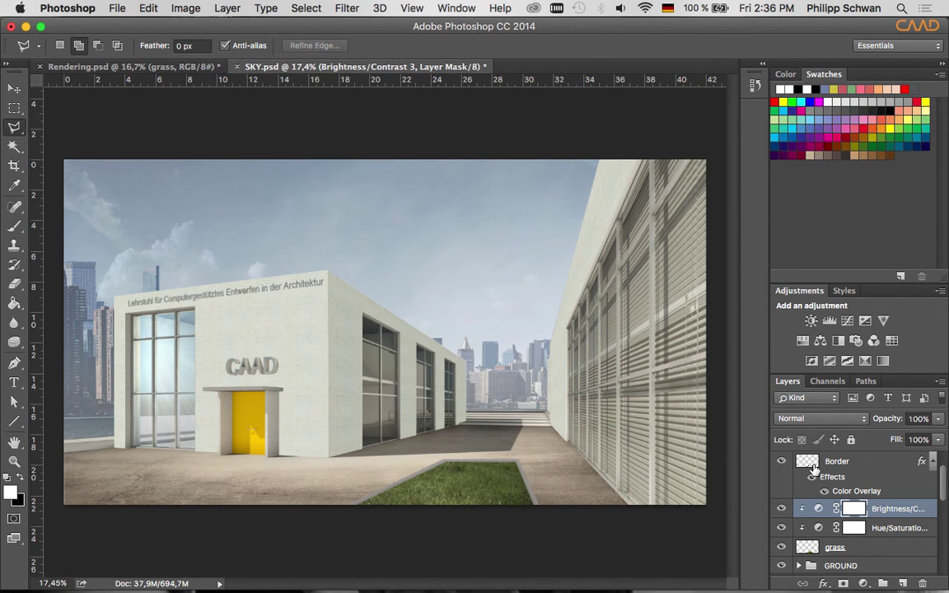
{"action": "left_click", "coordinate": [814, 469]}
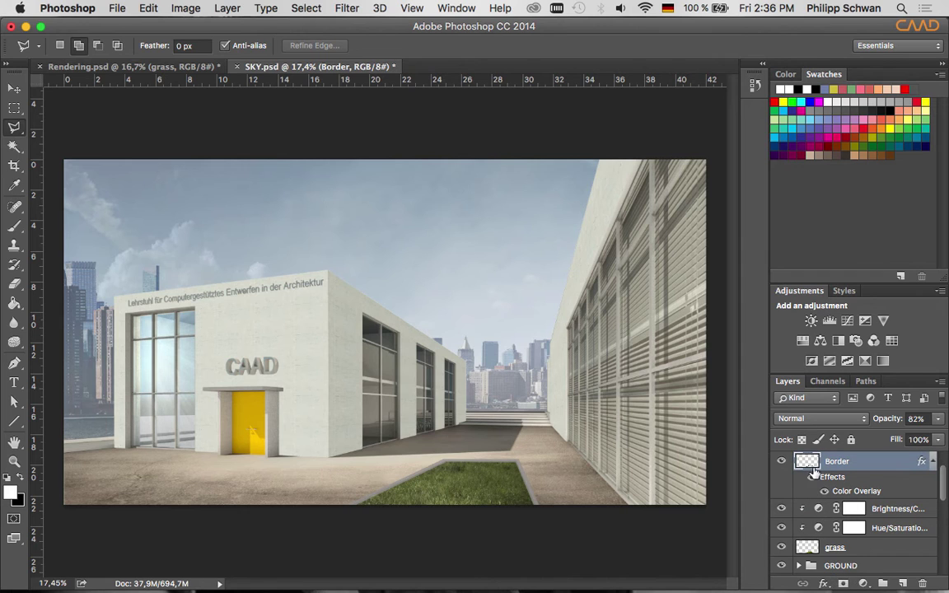
{"action": "scroll", "coordinate": [491, 490], "scroll_direction": "down", "scroll_amount": 1}
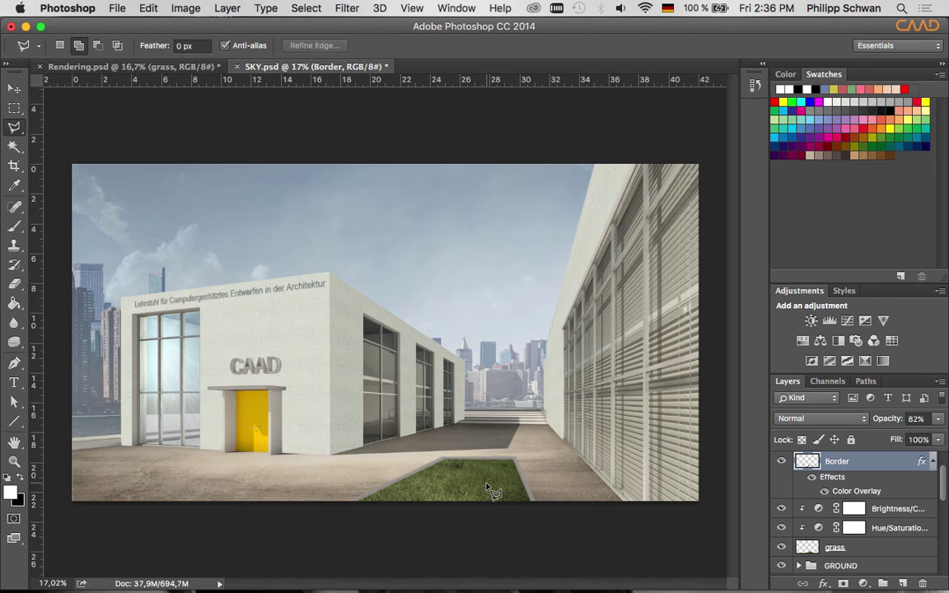
{"action": "scroll", "coordinate": [440, 459], "scroll_direction": "up", "scroll_amount": 5}
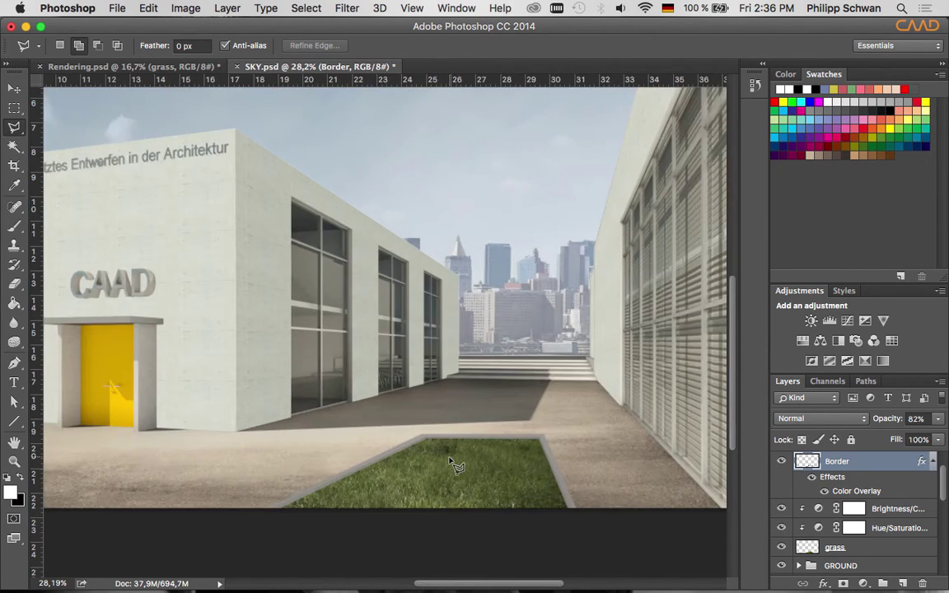
{"action": "scroll", "coordinate": [455, 466], "scroll_direction": "up", "scroll_amount": 5}
{"action": "scroll", "coordinate": [449, 462], "scroll_direction": "up", "scroll_amount": 4}
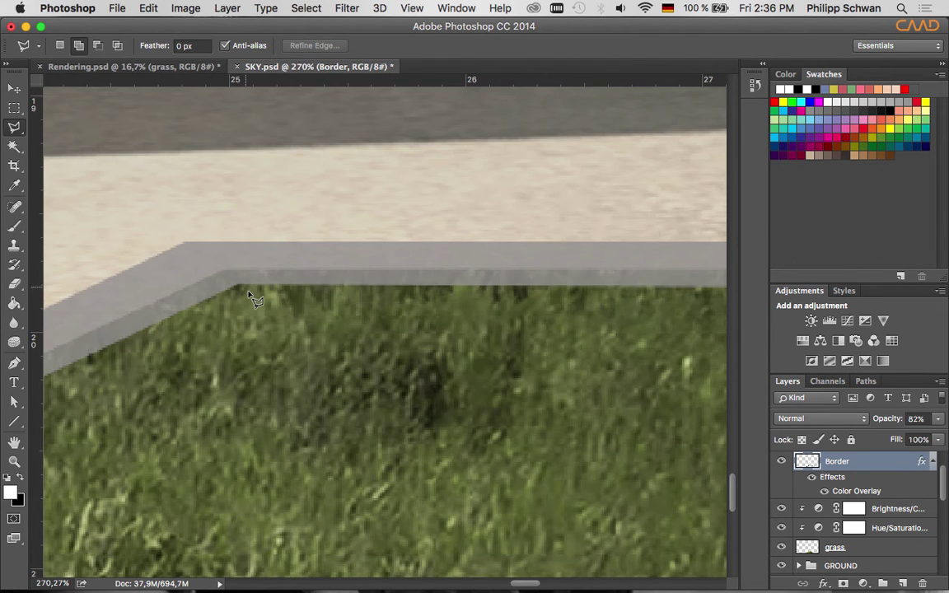
{"action": "scroll", "coordinate": [254, 298], "scroll_direction": "down", "scroll_amount": 1}
{"action": "scroll", "coordinate": [362, 301], "scroll_direction": "down", "scroll_amount": 1}
{"action": "scroll", "coordinate": [367, 303], "scroll_direction": "down", "scroll_amount": 1}
{"action": "scroll", "coordinate": [372, 303], "scroll_direction": "down", "scroll_amount": 2}
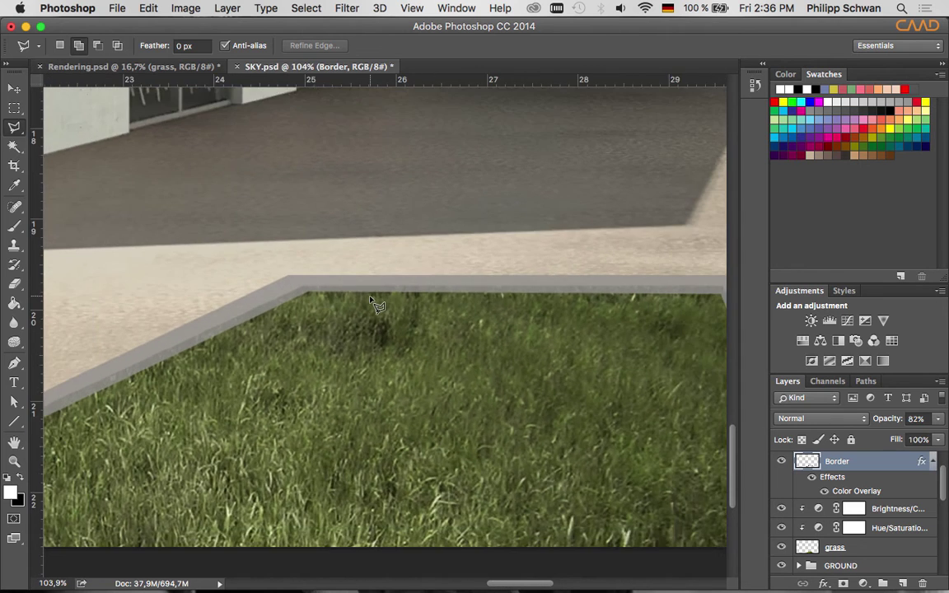
{"action": "scroll", "coordinate": [373, 303], "scroll_direction": "down", "scroll_amount": 2}
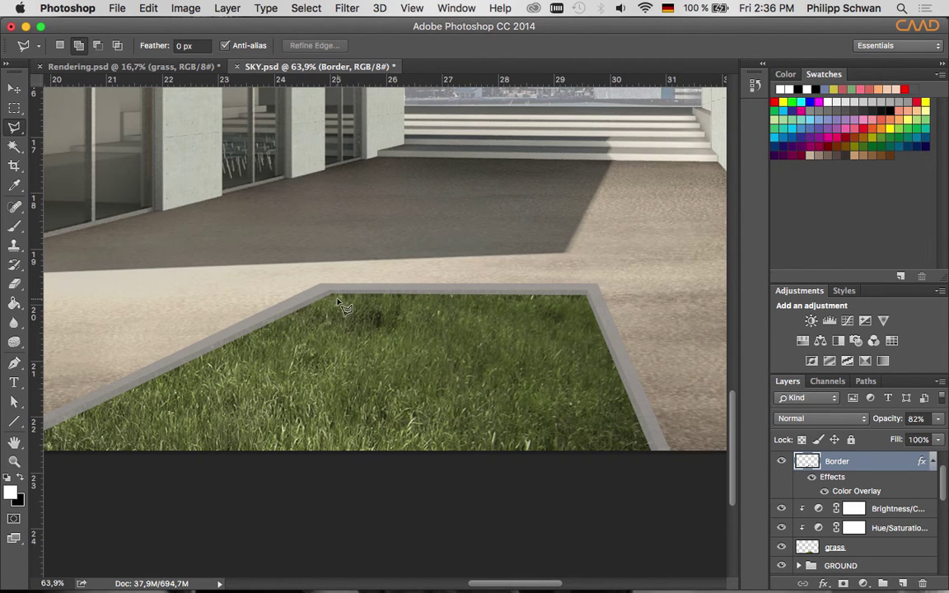
{"action": "scroll", "coordinate": [508, 329], "scroll_direction": "down", "scroll_amount": 1}
{"action": "scroll", "coordinate": [508, 329], "scroll_direction": "down", "scroll_amount": 1}
{"action": "scroll", "coordinate": [507, 329], "scroll_direction": "down", "scroll_amount": 1}
{"action": "scroll", "coordinate": [507, 329], "scroll_direction": "down", "scroll_amount": 1}
{"action": "scroll", "coordinate": [507, 329], "scroll_direction": "down", "scroll_amount": 1}
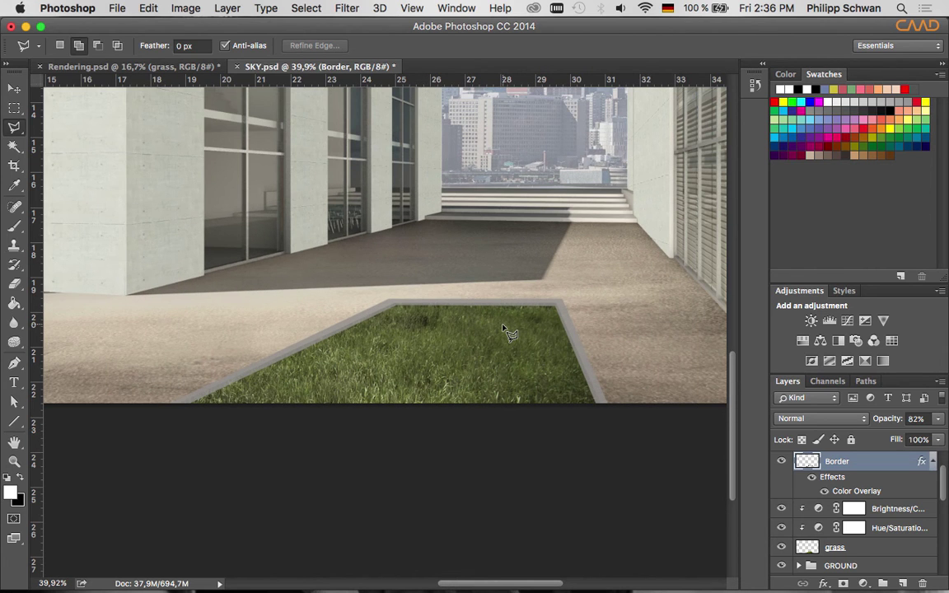
{"action": "left_click", "coordinate": [834, 547]}
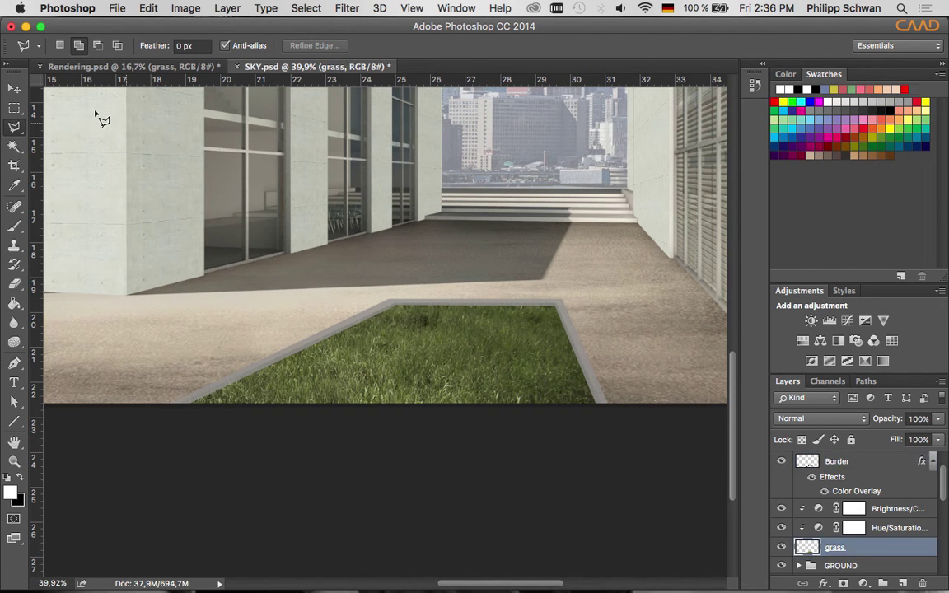
Pick the Clone Stamp tool with the 134 grass-blade brush preset
{"action": "left_click", "coordinate": [14, 244]}
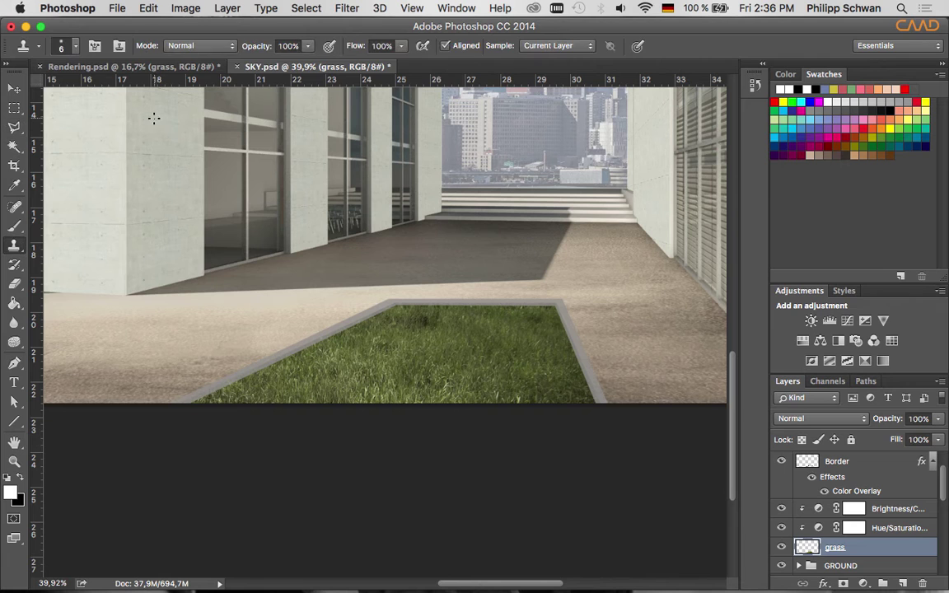
{"action": "left_click", "coordinate": [73, 49]}
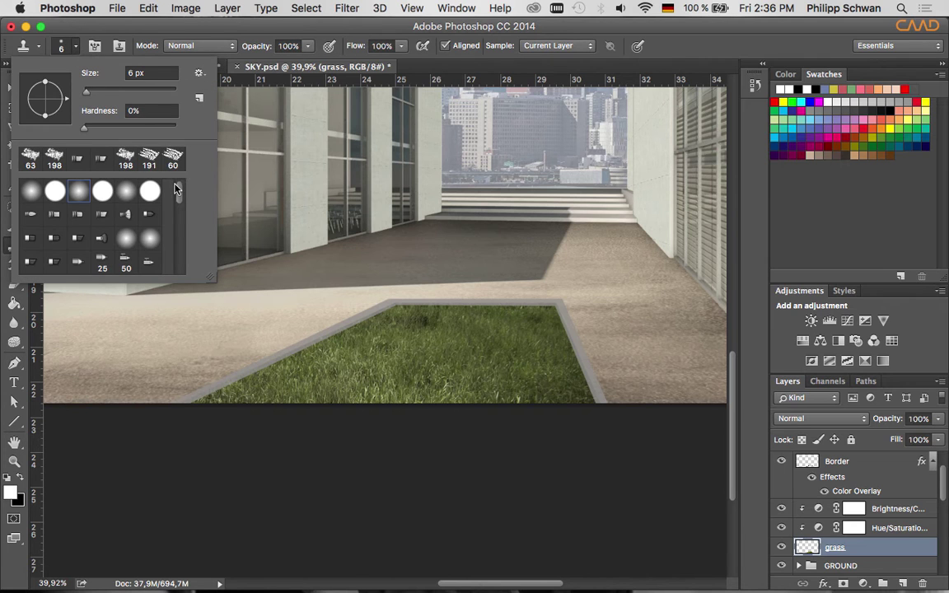
{"action": "left_click_drag", "start_coordinate": [178, 195], "coordinate": [177, 234]}
{"action": "left_click", "coordinate": [148, 234]}
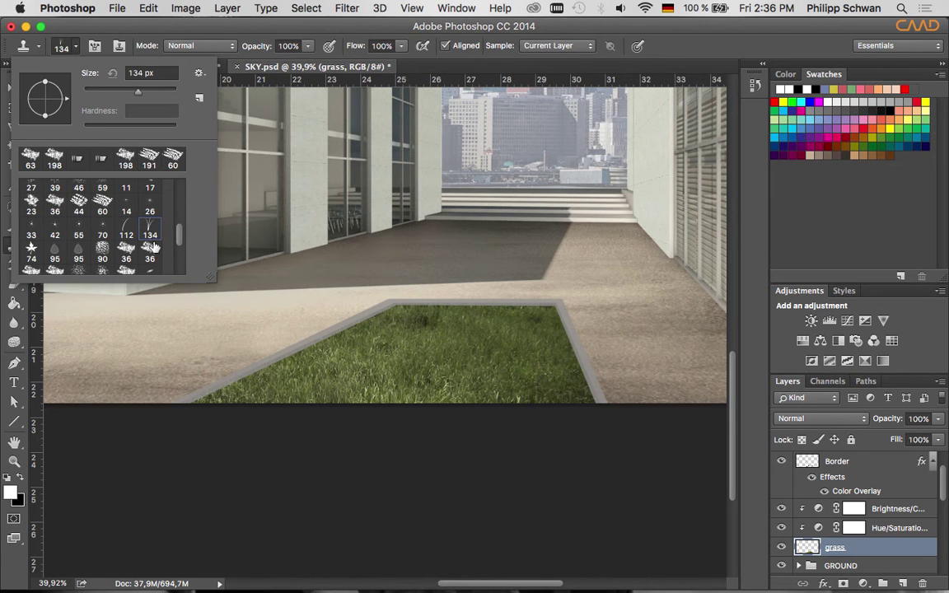
{"action": "left_click", "coordinate": [133, 76]}
{"action": "type", "text": "178"}
{"action": "key", "text": "Return"}
Set the brush size to 114 px and dismiss the missing clone-source alert
{"action": "left_click", "coordinate": [434, 311]}
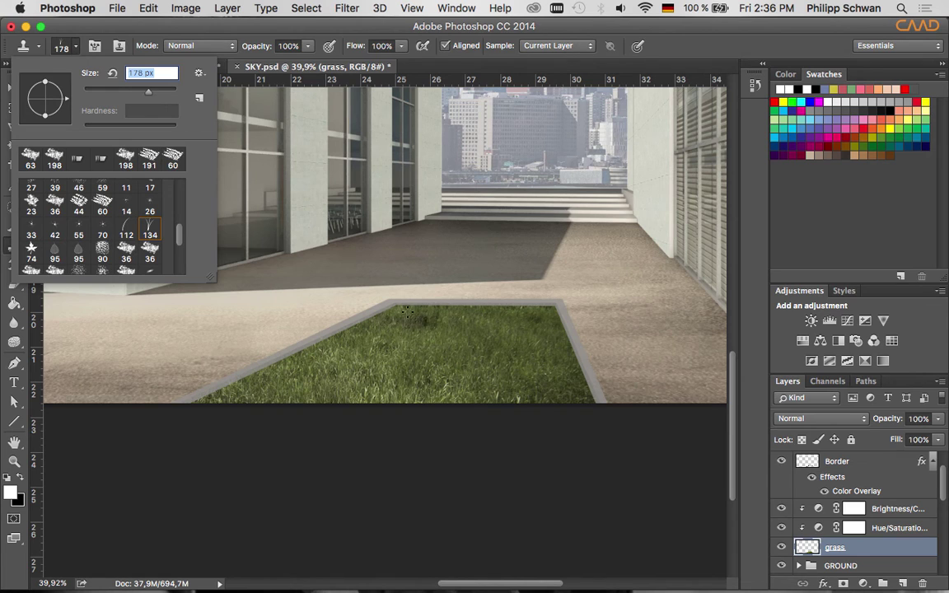
{"action": "left_click_drag", "start_coordinate": [140, 97], "coordinate": [132, 93]}
{"action": "left_click", "coordinate": [419, 366]}
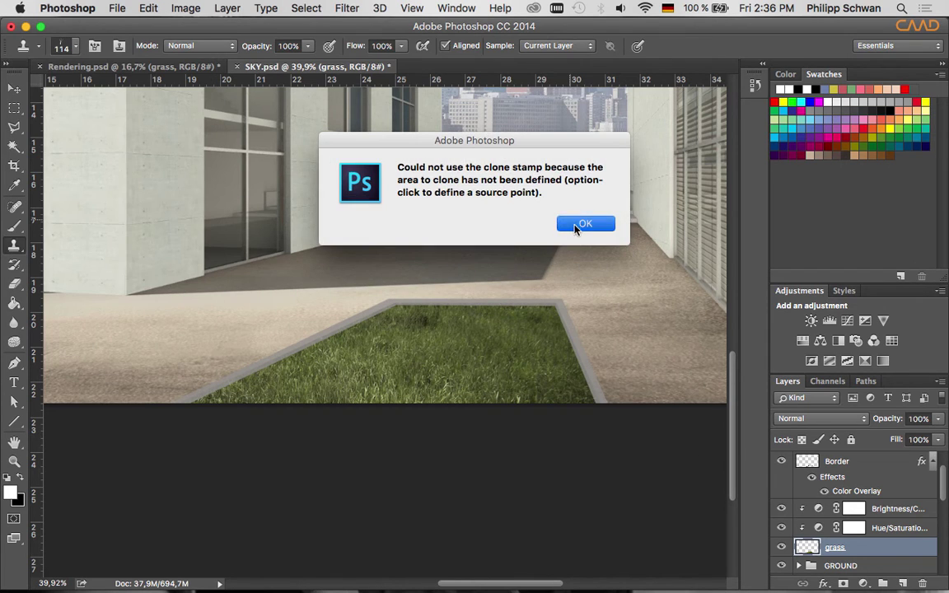
{"action": "left_click", "coordinate": [583, 220]}
{"action": "left_click_drag", "start_coordinate": [802, 552], "coordinate": [818, 527]}
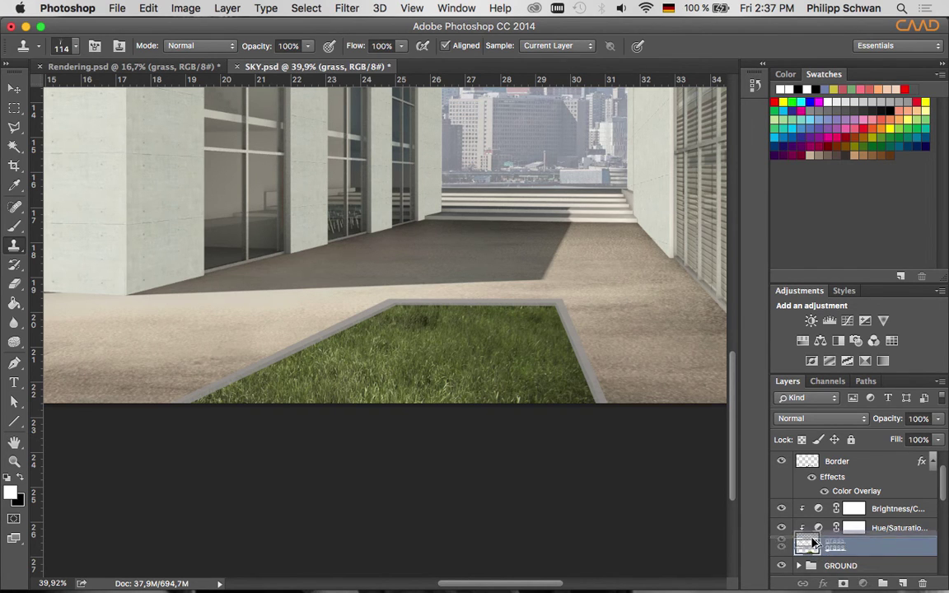
Duplicate the grass layer, move grass copy beneath grass, and hide the copy as a backup
{"action": "left_click_drag", "start_coordinate": [807, 547], "coordinate": [818, 534]}
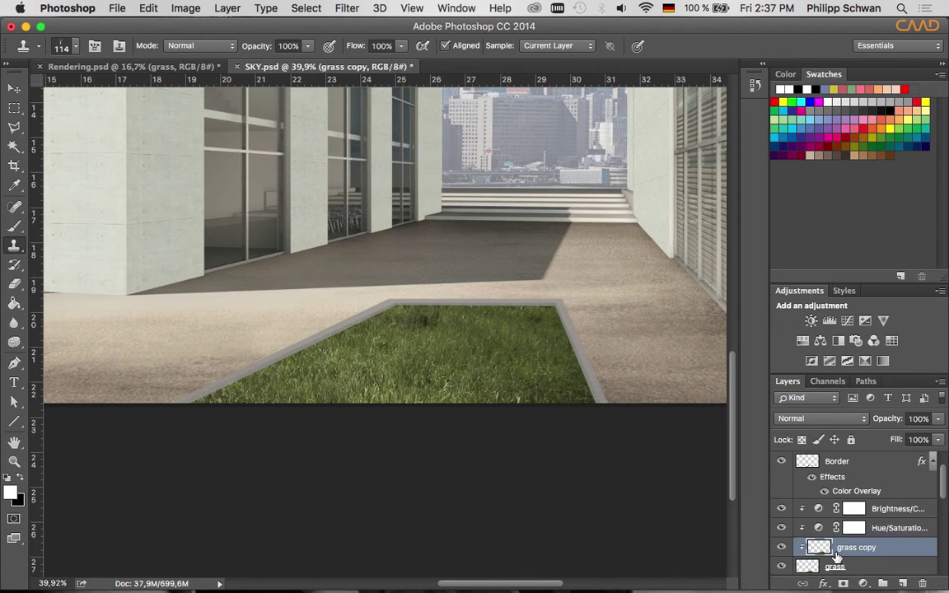
{"action": "right_click", "coordinate": [824, 547]}
{"action": "left_click_drag", "start_coordinate": [823, 547], "coordinate": [831, 576]}
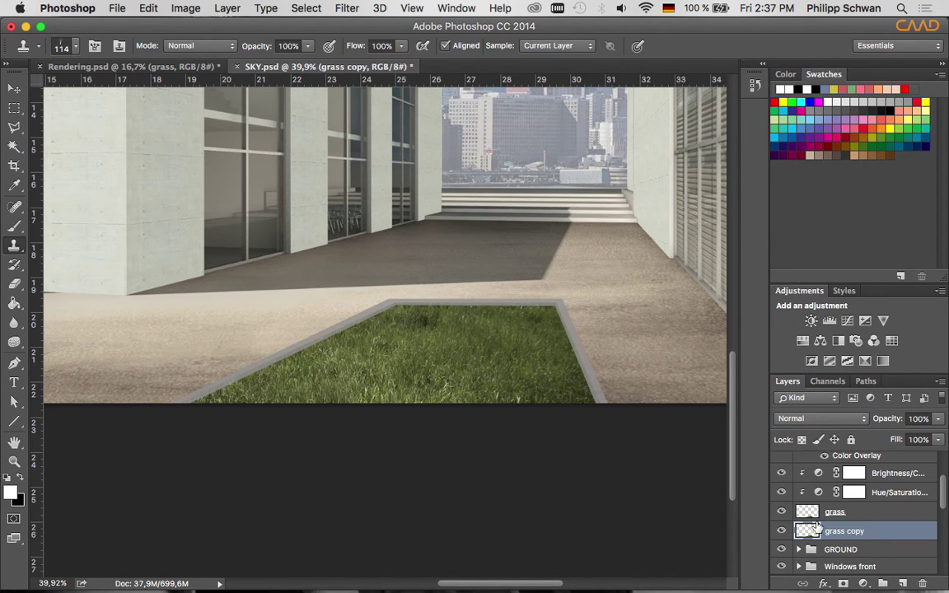
{"action": "key", "text": "alt+bracketright"}
{"action": "left_click", "coordinate": [807, 532]}
{"action": "key", "text": "alt+bracketright"}
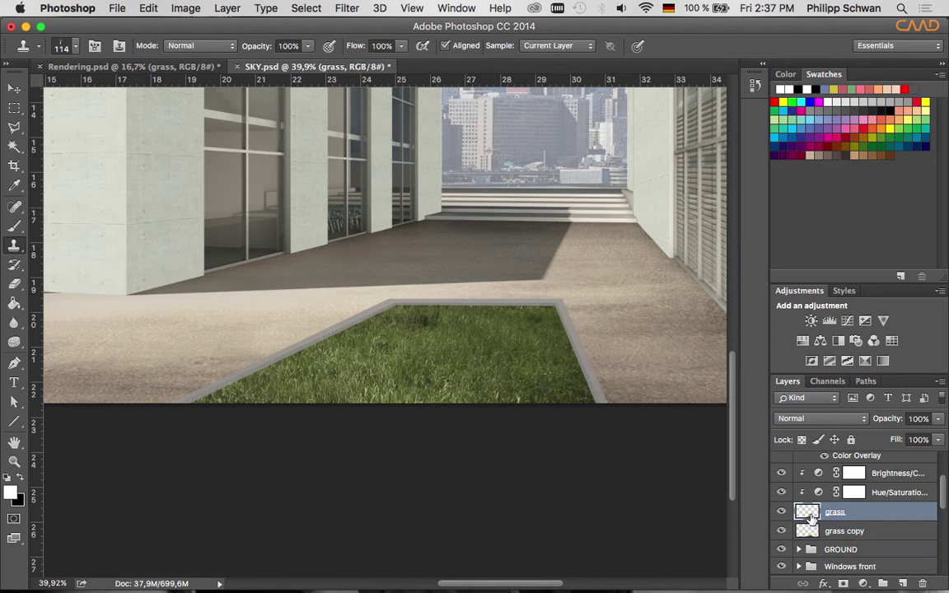
{"action": "left_click", "coordinate": [781, 531]}
Load and drop the Border selection, then drag the Border layer beneath the grass layer
{"action": "scroll", "coordinate": [412, 305], "scroll_direction": "up", "scroll_amount": 5}
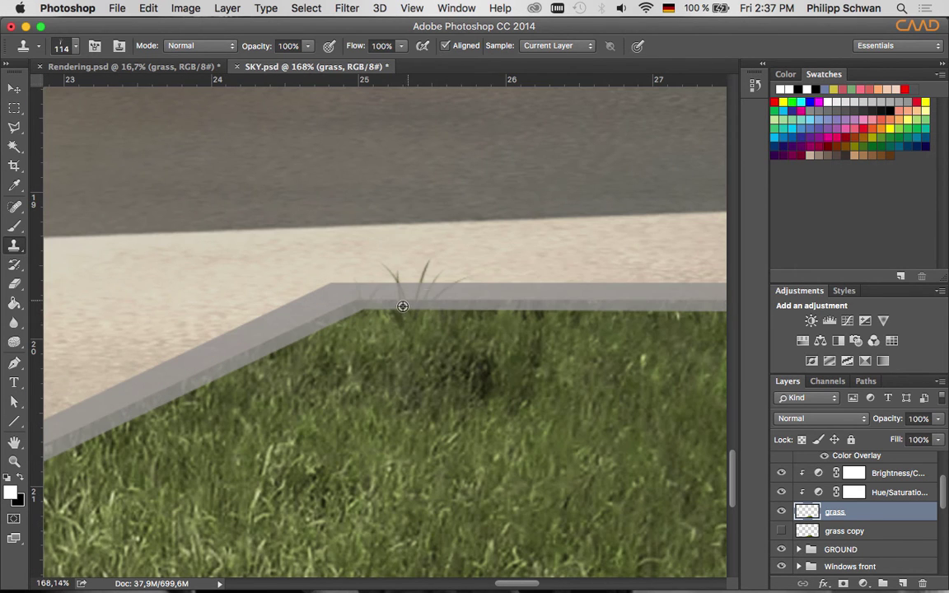
{"action": "scroll", "coordinate": [402, 305], "scroll_direction": "down", "scroll_amount": 3}
{"action": "scroll", "coordinate": [401, 305], "scroll_direction": "down", "scroll_amount": 3}
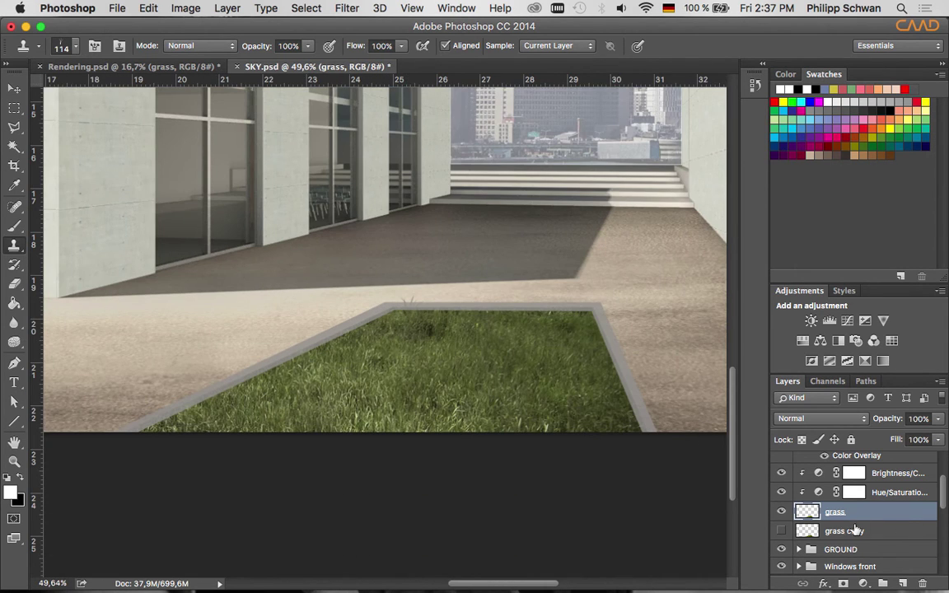
{"action": "scroll", "coordinate": [944, 491], "scroll_direction": "down", "scroll_amount": 1}
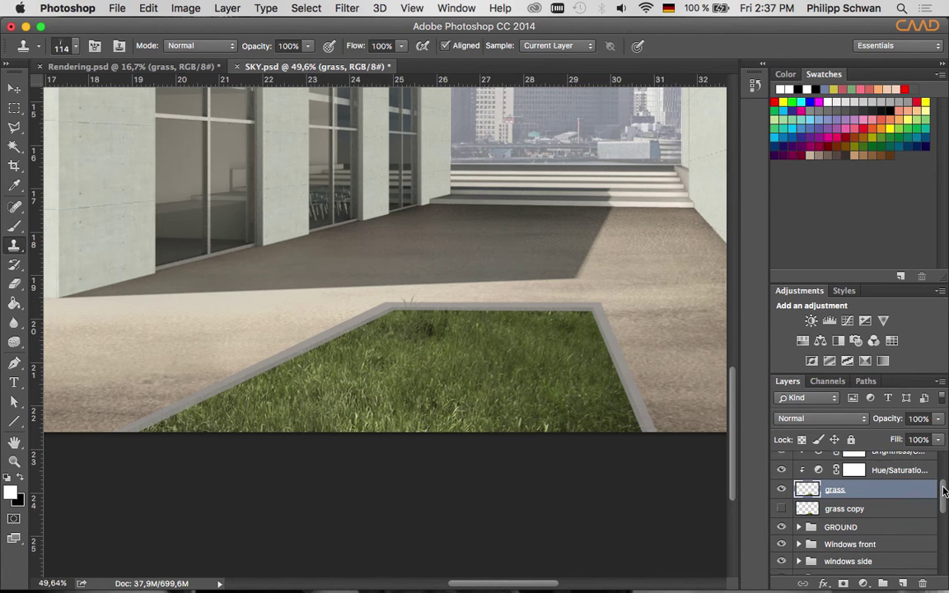
{"action": "scroll", "coordinate": [943, 486], "scroll_direction": "up", "scroll_amount": 3}
{"action": "left_click", "coordinate": [809, 463]}
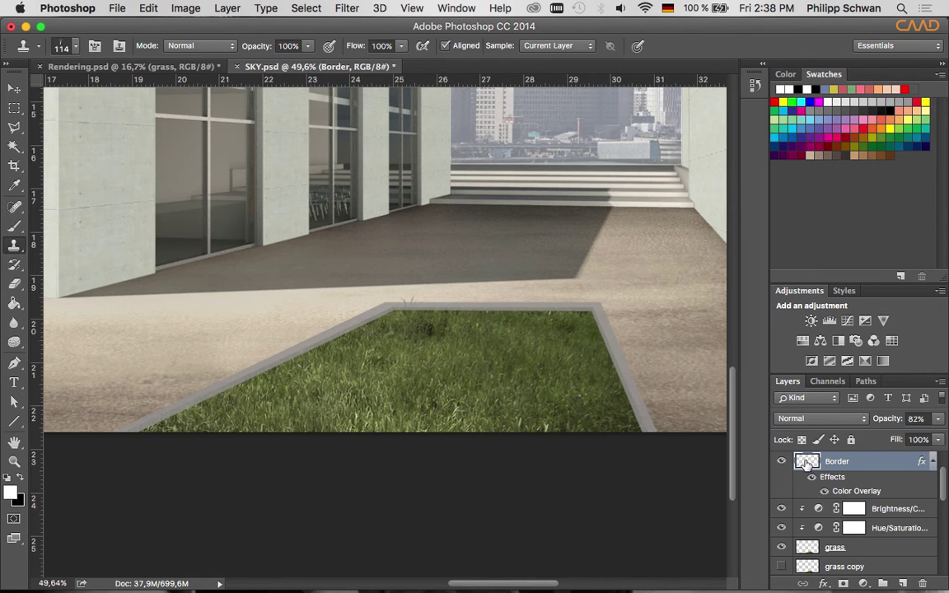
{"action": "left_click", "coordinate": [810, 464], "text": "super"}
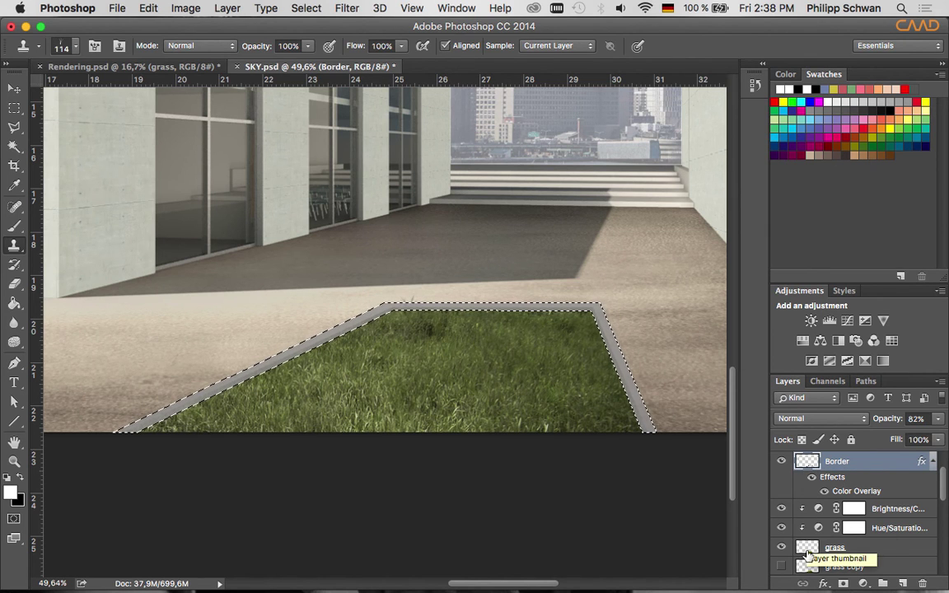
{"action": "left_click", "coordinate": [812, 552]}
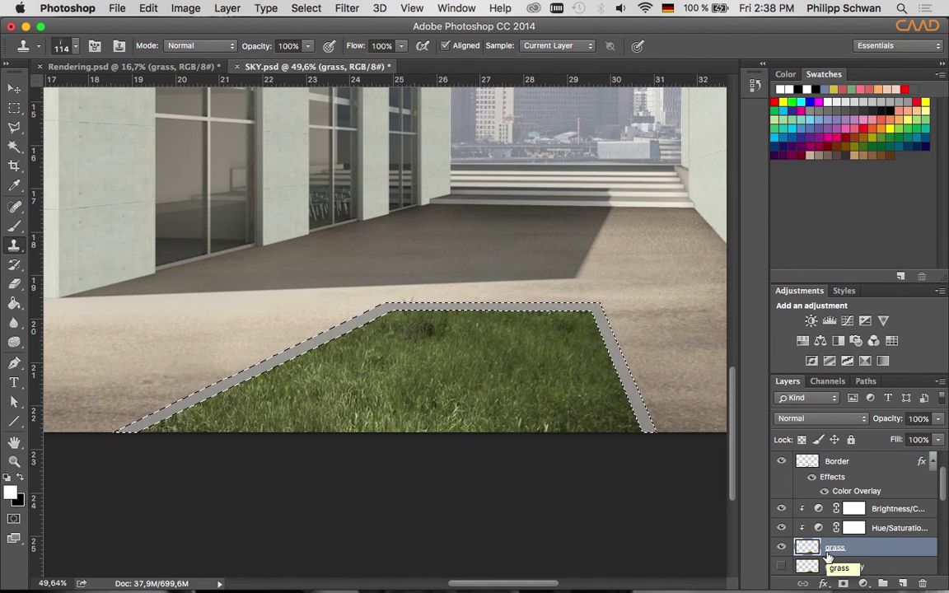
{"action": "key", "text": "super+d"}
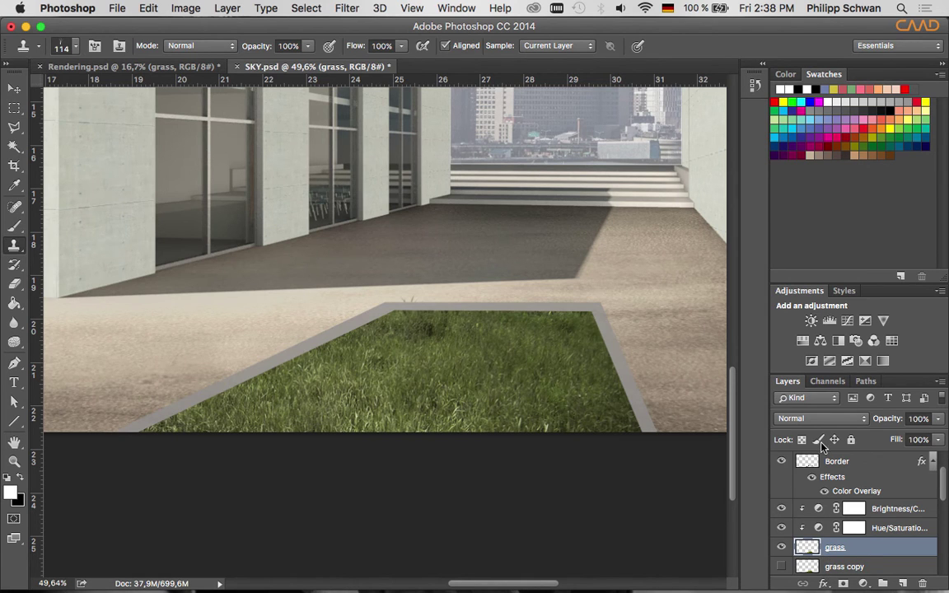
{"action": "left_click_drag", "start_coordinate": [809, 467], "coordinate": [825, 560]}
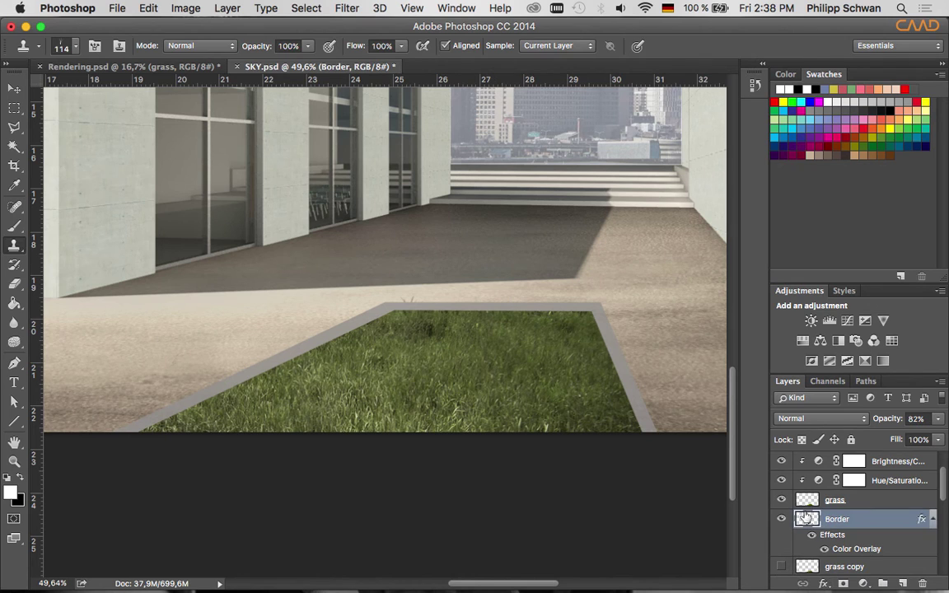
{"action": "key", "text": "alt+bracketright"}
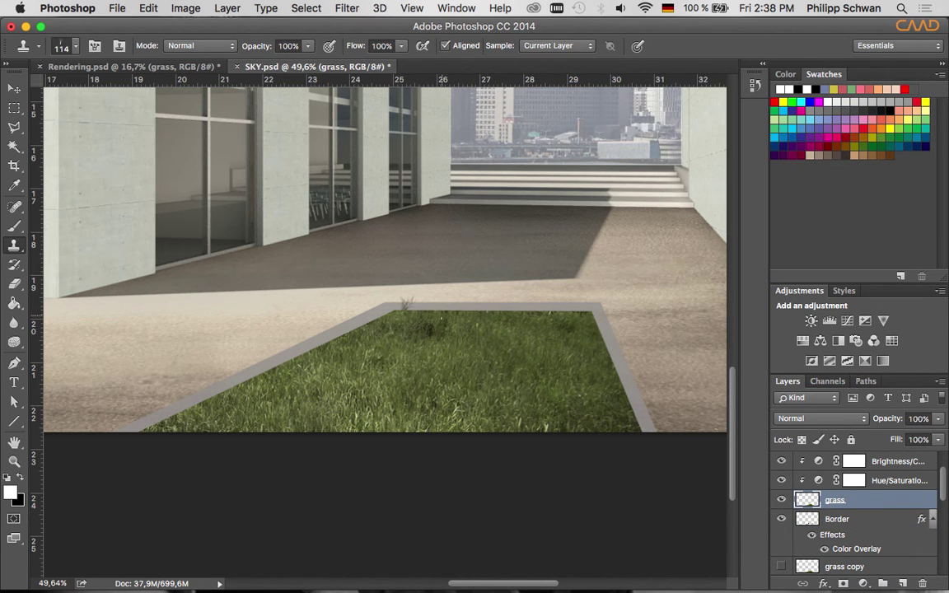
Set the Clone Stamp brush size to 75 px
{"action": "scroll", "coordinate": [406, 306], "scroll_direction": "up", "scroll_amount": 2}
{"action": "scroll", "coordinate": [406, 307], "scroll_direction": "up", "scroll_amount": 3}
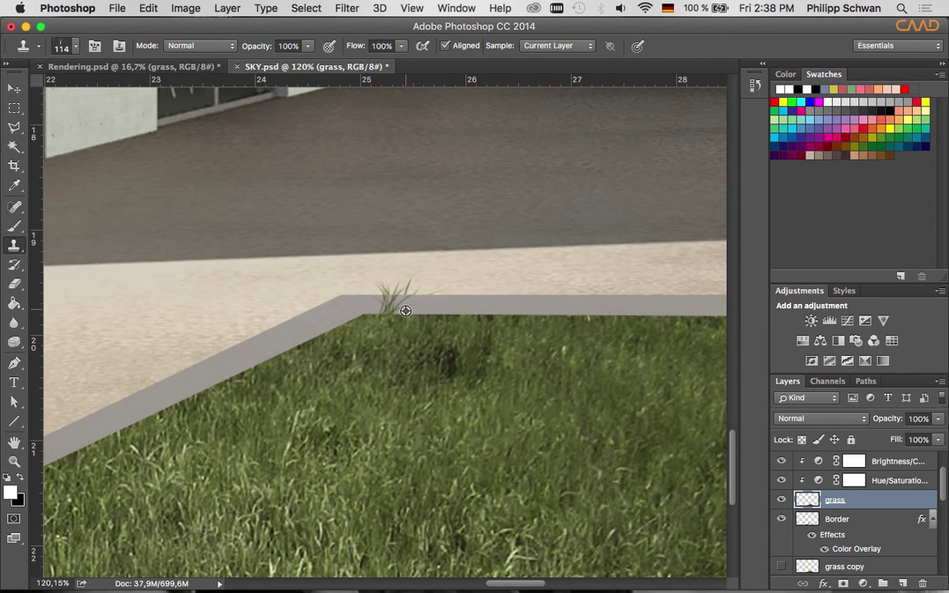
{"action": "scroll", "coordinate": [406, 315], "scroll_direction": "down", "scroll_amount": 2}
{"action": "scroll", "coordinate": [412, 330], "scroll_direction": "down", "scroll_amount": 2}
{"action": "scroll", "coordinate": [421, 348], "scroll_direction": "down", "scroll_amount": 1}
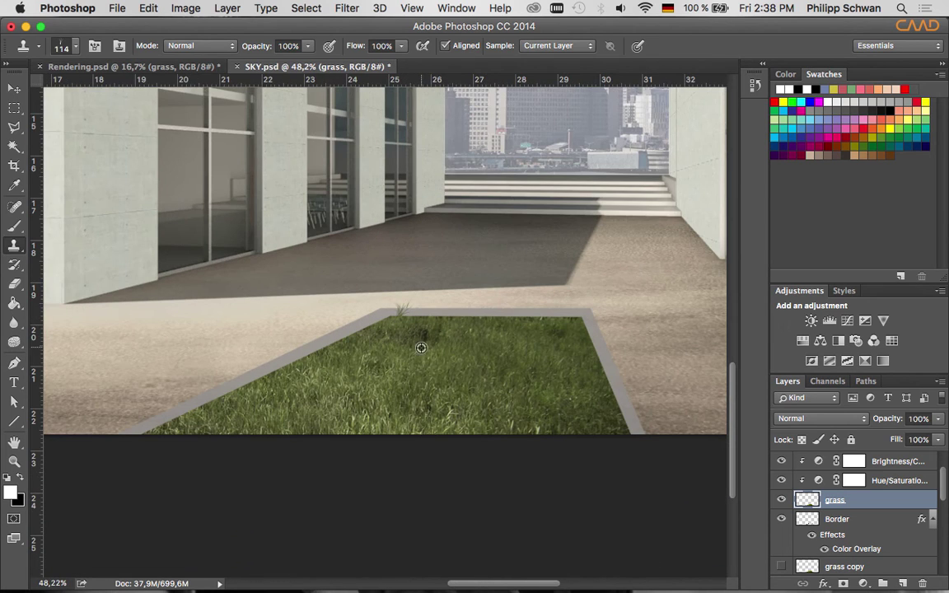
{"action": "left_click", "coordinate": [77, 47]}
{"action": "left_click", "coordinate": [117, 92]}
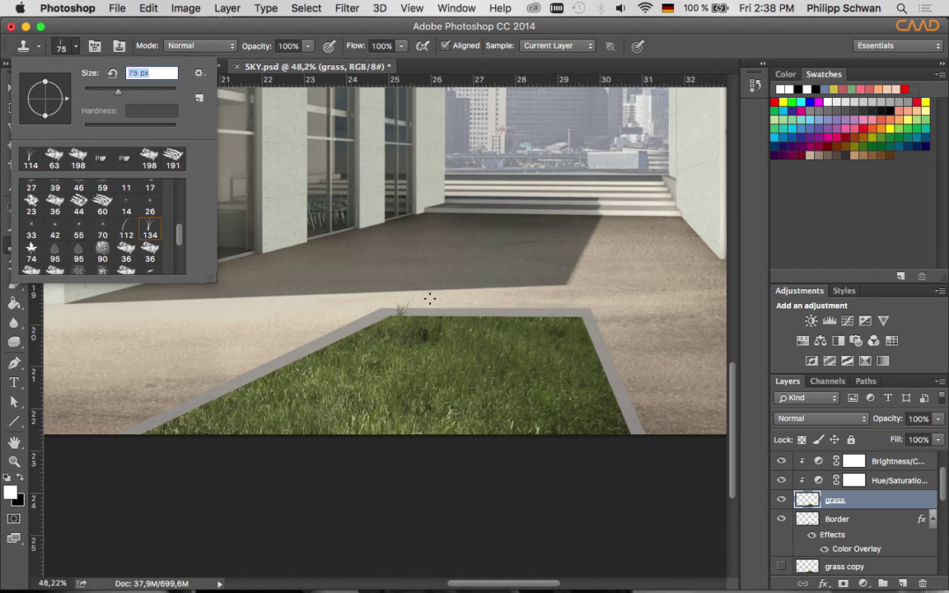
{"action": "left_click", "coordinate": [451, 352]}
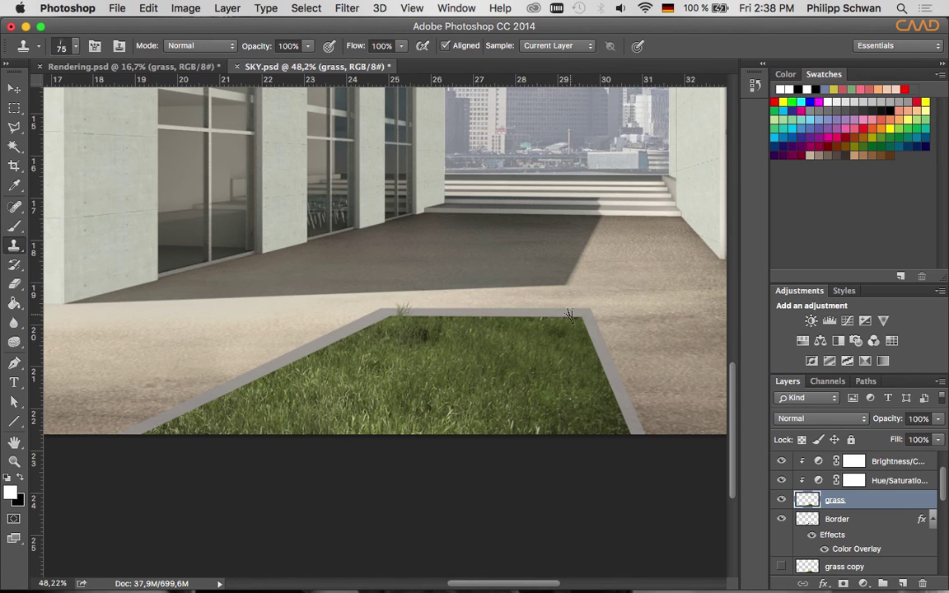
Clone grass tufts over the border's top edge and along its right side
{"action": "left_click_drag", "start_coordinate": [569, 314], "coordinate": [574, 316]}
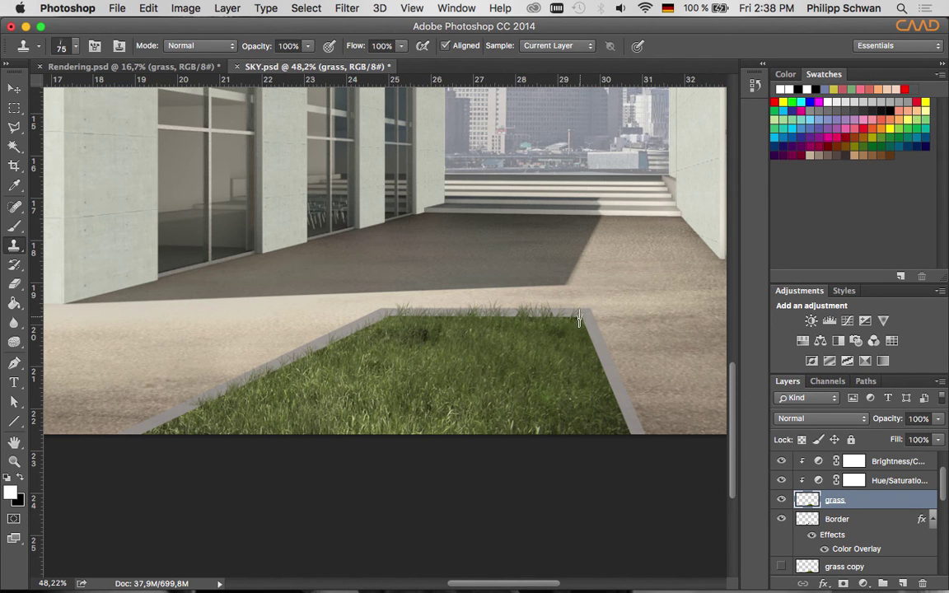
{"action": "left_click_drag", "start_coordinate": [586, 323], "coordinate": [611, 392]}
{"action": "mouse_move", "coordinate": [576, 392]}
{"action": "left_mouse_down"}
{"action": "mouse_move", "coordinate": [607, 394]}
{"action": "mouse_move", "coordinate": [620, 410]}
{"action": "left_mouse_up"}
In Rendering.psd, make the greenSPACE back grass layer visible
{"action": "scroll", "coordinate": [482, 360], "scroll_direction": "down", "scroll_amount": 3}
{"action": "scroll", "coordinate": [481, 360], "scroll_direction": "down", "scroll_amount": 1}
{"action": "scroll", "coordinate": [481, 360], "scroll_direction": "up", "scroll_amount": 1}
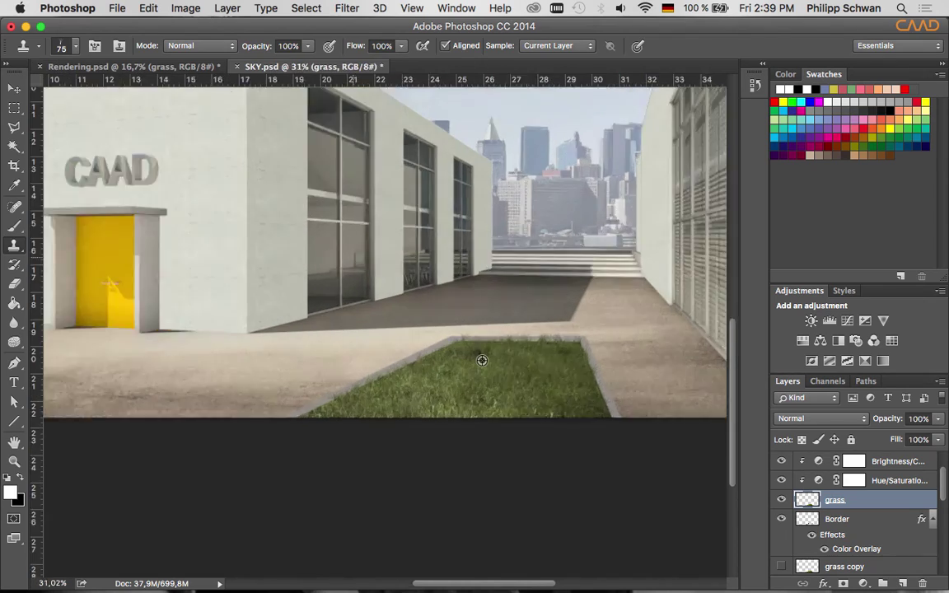
{"action": "scroll", "coordinate": [482, 360], "scroll_direction": "up", "scroll_amount": 2}
{"action": "scroll", "coordinate": [578, 324], "scroll_direction": "up", "scroll_amount": 2}
{"action": "scroll", "coordinate": [578, 324], "scroll_direction": "down", "scroll_amount": 2}
{"action": "scroll", "coordinate": [639, 306], "scroll_direction": "down", "scroll_amount": 3}
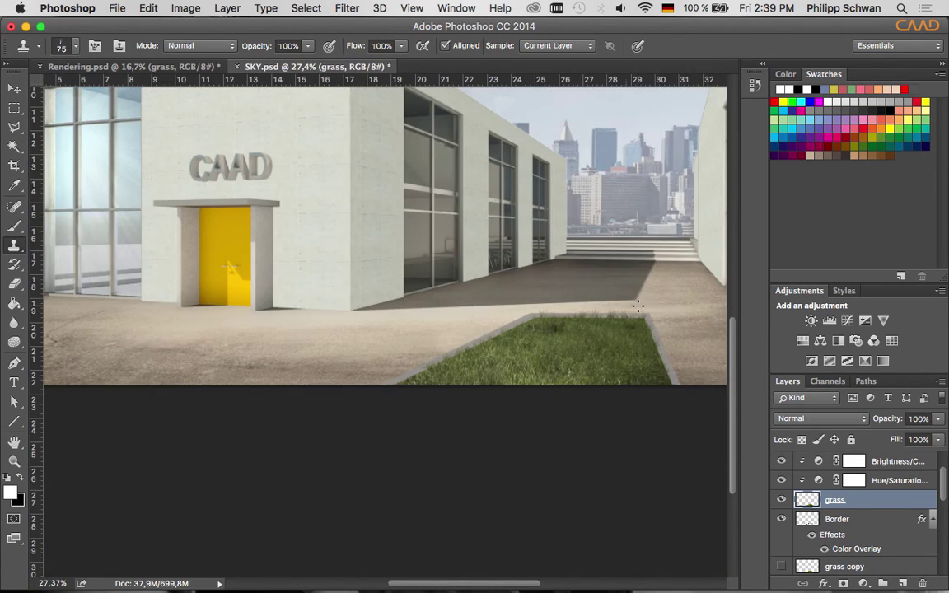
{"action": "scroll", "coordinate": [638, 305], "scroll_direction": "up", "scroll_amount": 1}
{"action": "scroll", "coordinate": [614, 307], "scroll_direction": "up", "scroll_amount": 2}
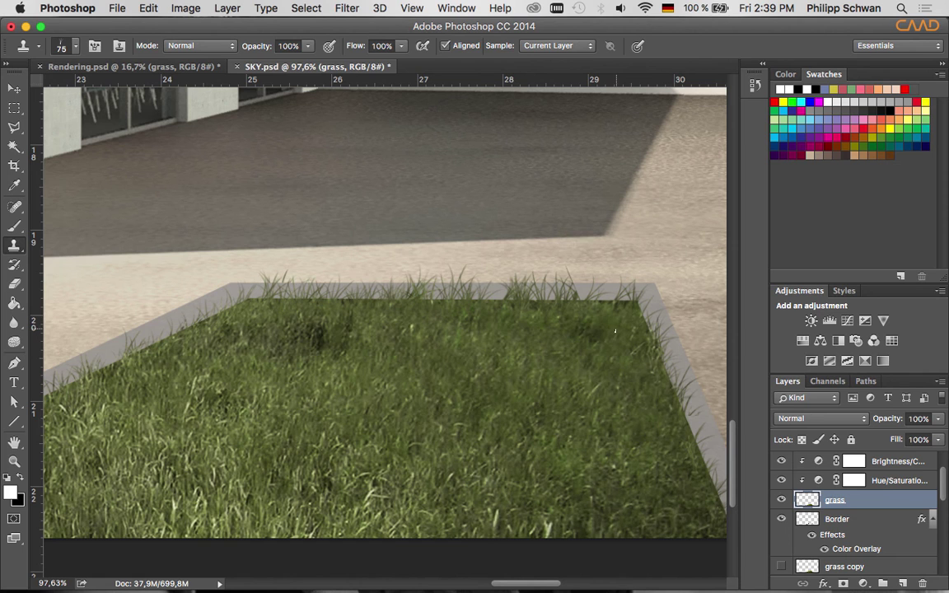
{"action": "scroll", "coordinate": [519, 375], "scroll_direction": "down", "scroll_amount": 1}
{"action": "scroll", "coordinate": [518, 375], "scroll_direction": "down", "scroll_amount": 1}
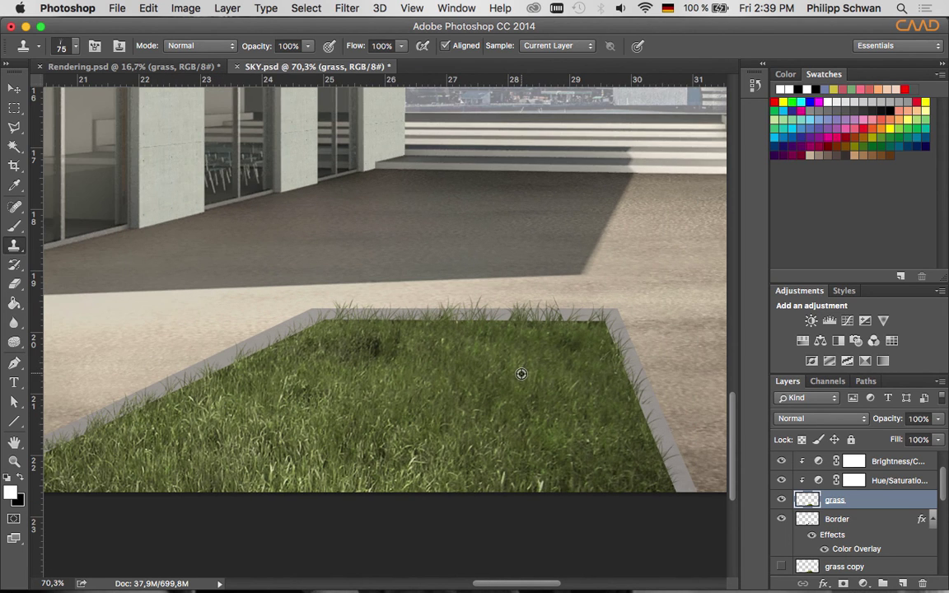
{"action": "scroll", "coordinate": [518, 375], "scroll_direction": "down", "scroll_amount": 1}
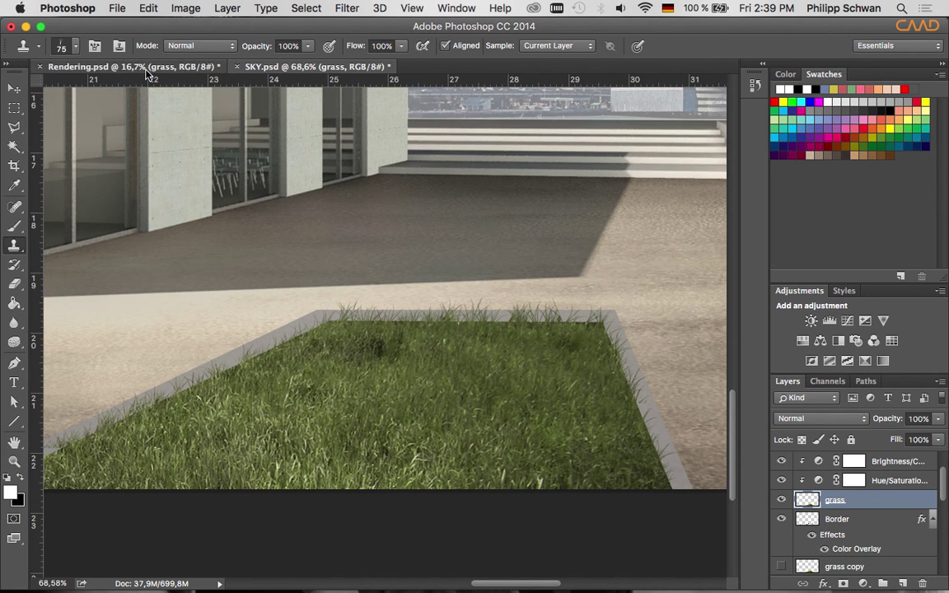
{"action": "left_click", "coordinate": [132, 66]}
{"action": "scroll", "coordinate": [466, 490], "scroll_direction": "up", "scroll_amount": 1}
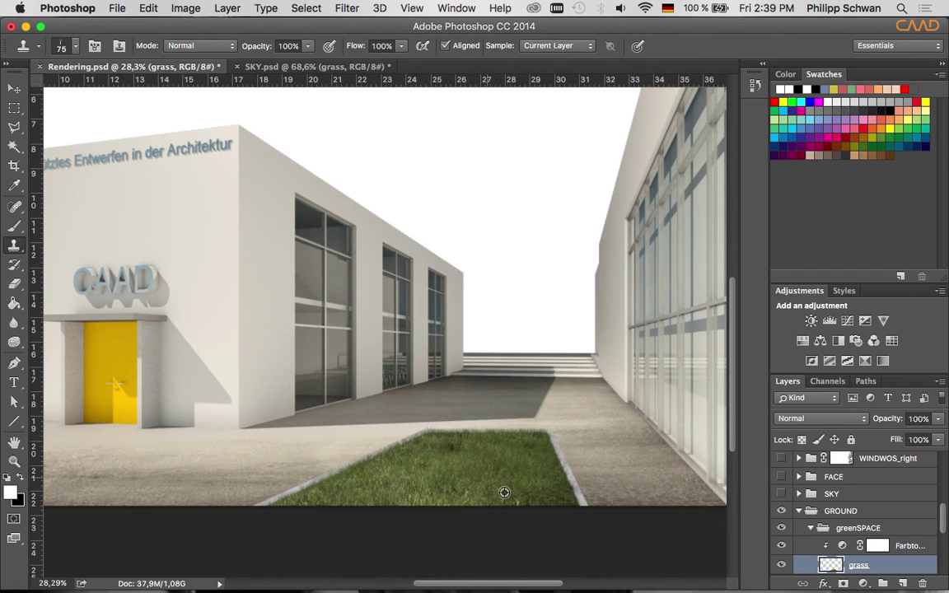
{"action": "scroll", "coordinate": [536, 442], "scroll_direction": "up", "scroll_amount": 2}
{"action": "scroll", "coordinate": [540, 451], "scroll_direction": "up", "scroll_amount": 2}
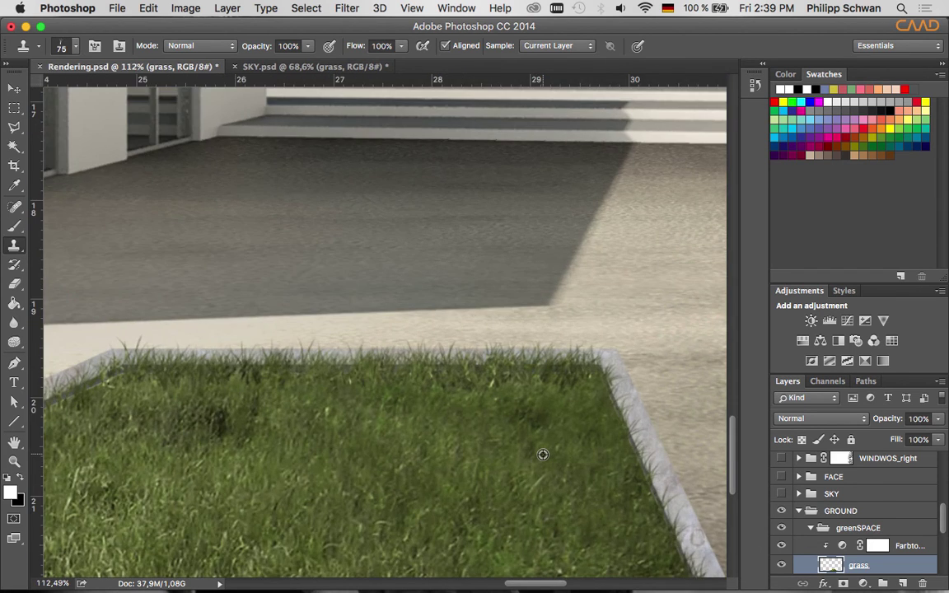
{"action": "scroll", "coordinate": [541, 453], "scroll_direction": "down", "scroll_amount": 2}
{"action": "scroll", "coordinate": [542, 454], "scroll_direction": "down", "scroll_amount": 1}
{"action": "scroll", "coordinate": [542, 454], "scroll_direction": "down", "scroll_amount": 1}
{"action": "scroll", "coordinate": [515, 492], "scroll_direction": "down", "scroll_amount": 1}
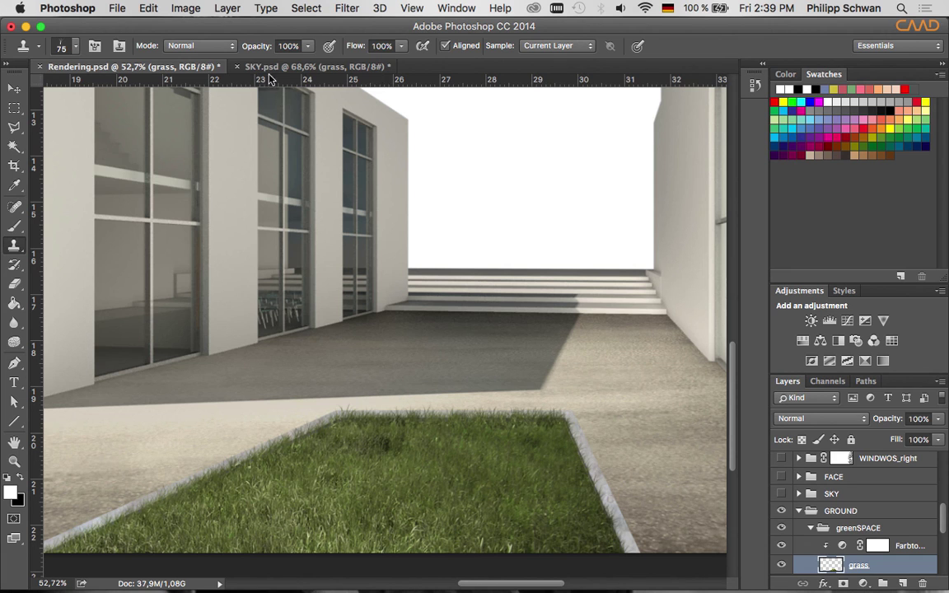
{"action": "scroll", "coordinate": [511, 517], "scroll_direction": "down", "scroll_amount": 1}
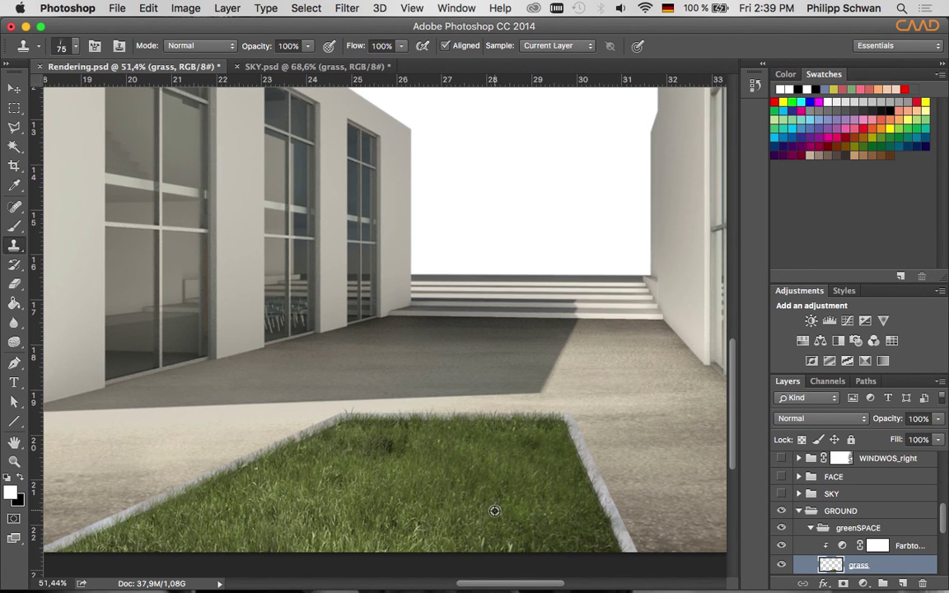
{"action": "scroll", "coordinate": [493, 511], "scroll_direction": "down", "scroll_amount": 1}
{"action": "scroll", "coordinate": [493, 510], "scroll_direction": "down", "scroll_amount": 1}
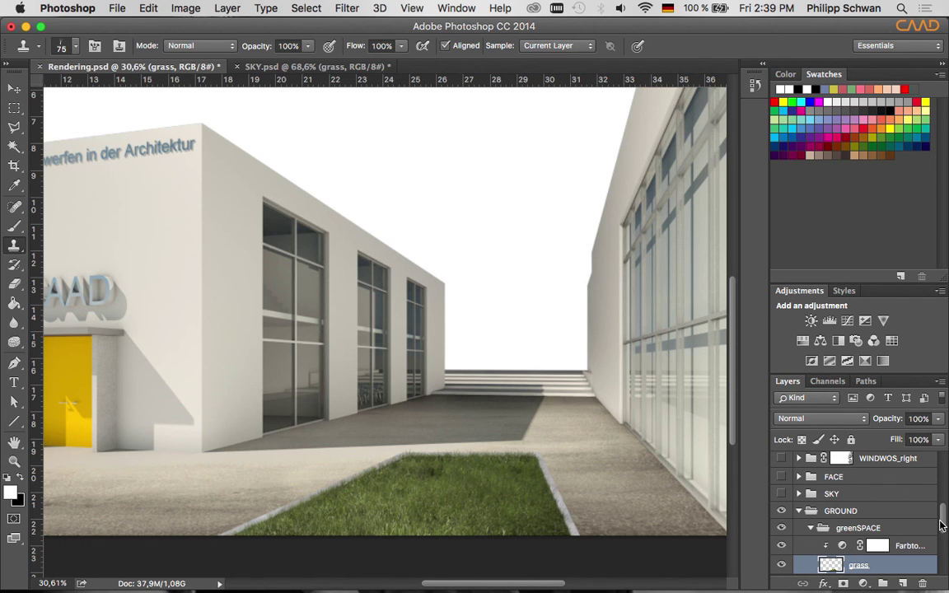
{"action": "scroll", "coordinate": [906, 514], "scroll_direction": "up", "scroll_amount": 2}
{"action": "scroll", "coordinate": [816, 504], "scroll_direction": "up", "scroll_amount": 2}
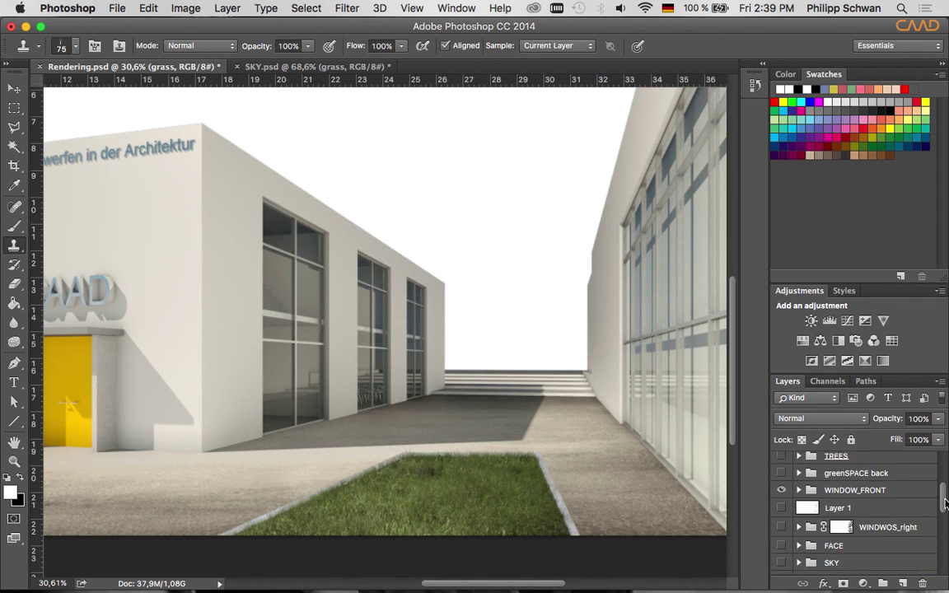
{"action": "scroll", "coordinate": [811, 501], "scroll_direction": "up", "scroll_amount": 2}
{"action": "left_click", "coordinate": [781, 491]}
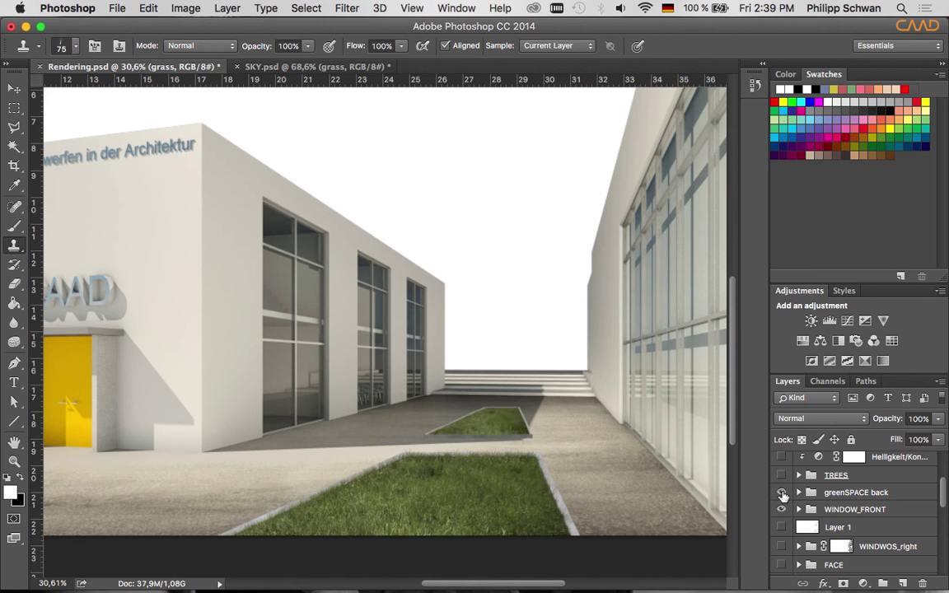
Return to the SKY.psd document
{"action": "scroll", "coordinate": [500, 431], "scroll_direction": "up", "scroll_amount": 1}
{"action": "scroll", "coordinate": [501, 431], "scroll_direction": "up", "scroll_amount": 3}
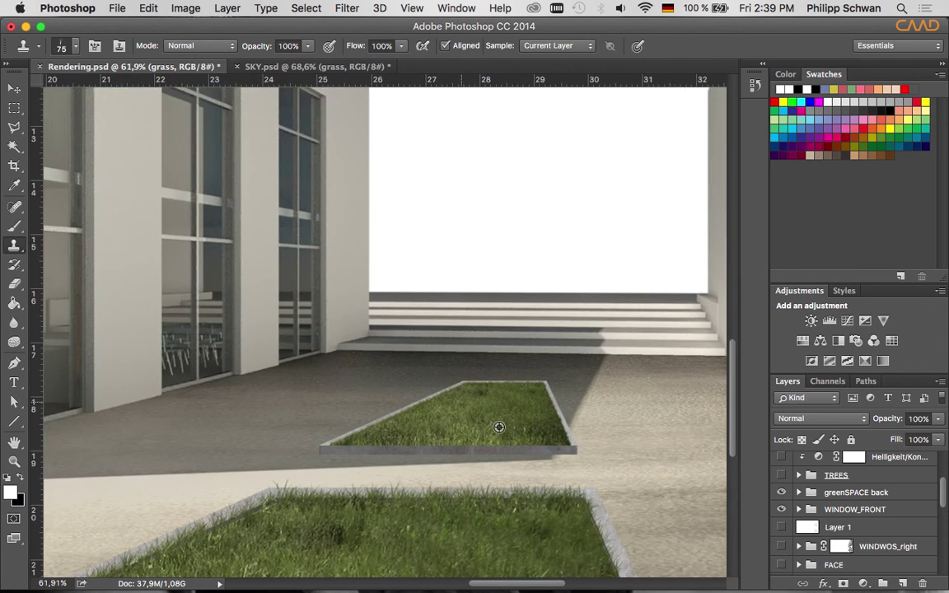
{"action": "scroll", "coordinate": [499, 429], "scroll_direction": "up", "scroll_amount": 2}
{"action": "scroll", "coordinate": [499, 426], "scroll_direction": "up", "scroll_amount": 1}
{"action": "scroll", "coordinate": [499, 426], "scroll_direction": "up", "scroll_amount": 1}
{"action": "scroll", "coordinate": [498, 425], "scroll_direction": "up", "scroll_amount": 1}
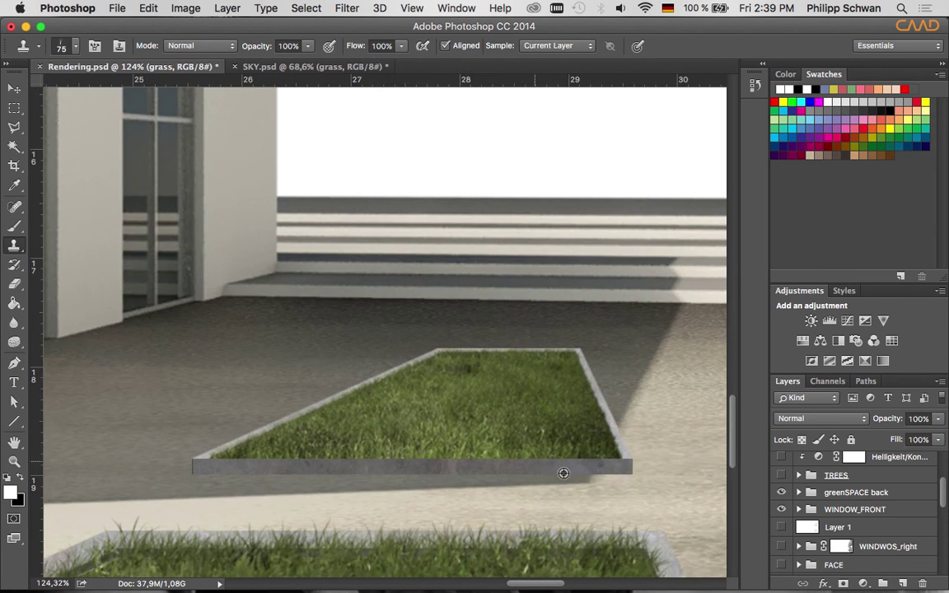
{"action": "scroll", "coordinate": [497, 392], "scroll_direction": "up", "scroll_amount": 3}
{"action": "scroll", "coordinate": [497, 390], "scroll_direction": "up", "scroll_amount": 1}
{"action": "scroll", "coordinate": [499, 387], "scroll_direction": "down", "scroll_amount": 5}
{"action": "scroll", "coordinate": [498, 387], "scroll_direction": "down", "scroll_amount": 5}
{"action": "scroll", "coordinate": [497, 400], "scroll_direction": "down", "scroll_amount": 5}
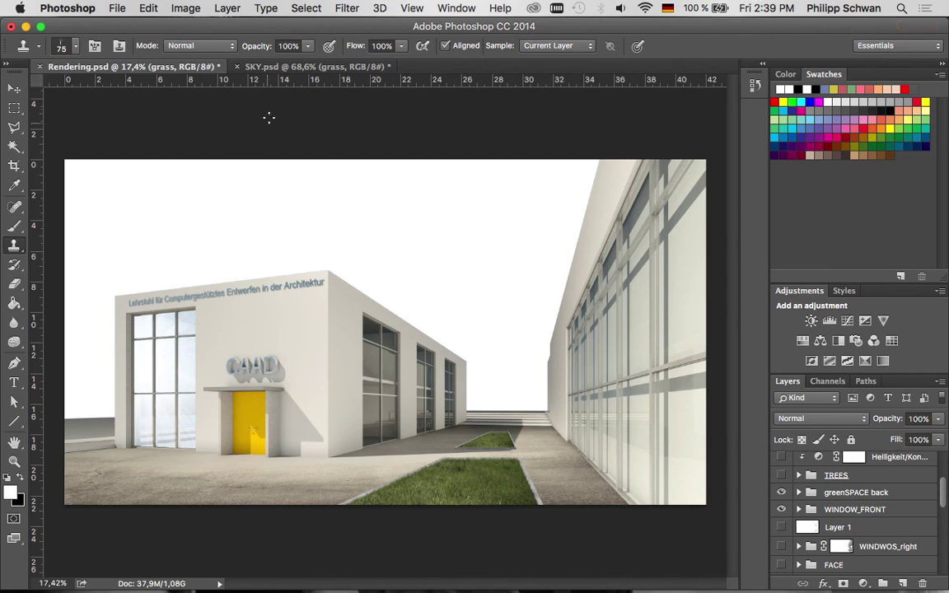
{"action": "left_click", "coordinate": [309, 66]}
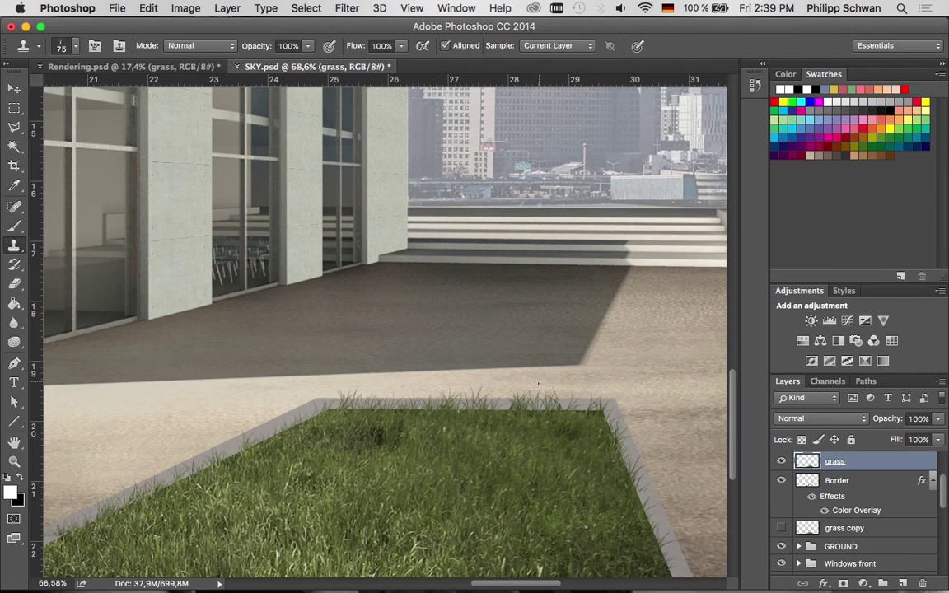
{"action": "scroll", "coordinate": [538, 383], "scroll_direction": "up", "scroll_amount": 2}
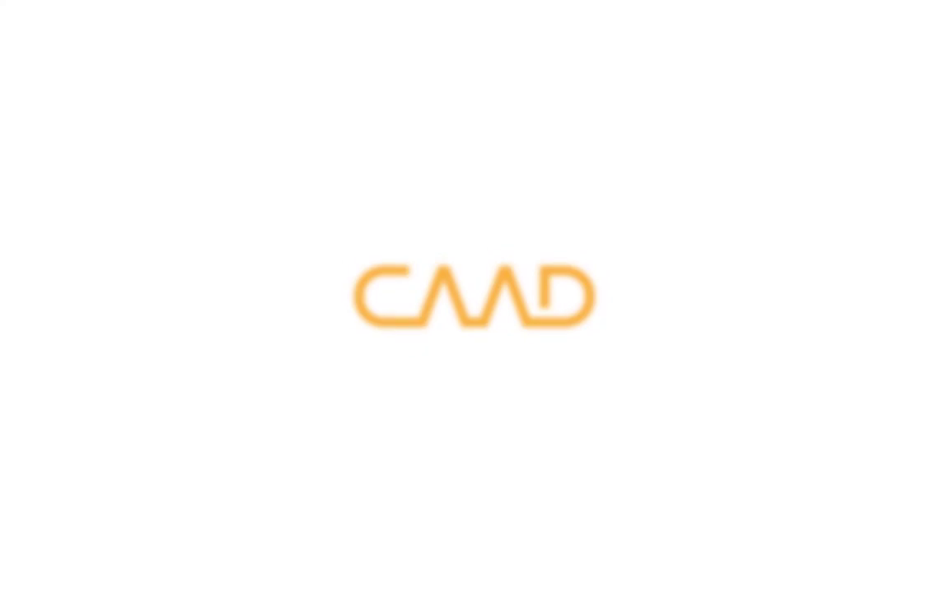